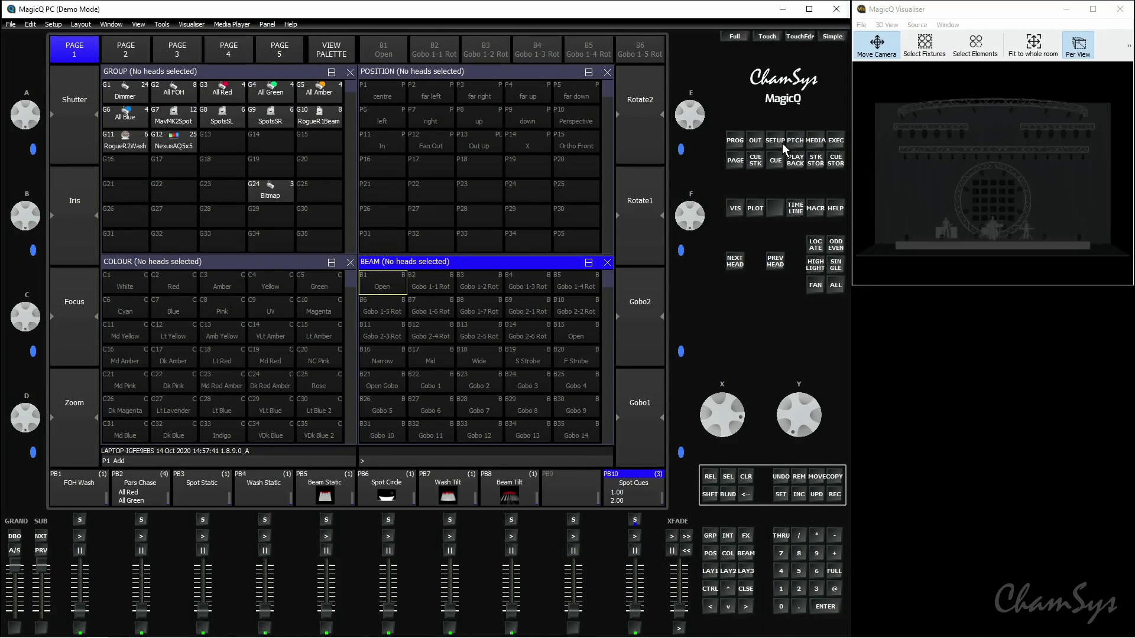
Examine the timecode decode sources in the MIDI Timecode setup and keep the setting at None.
click(775, 141)
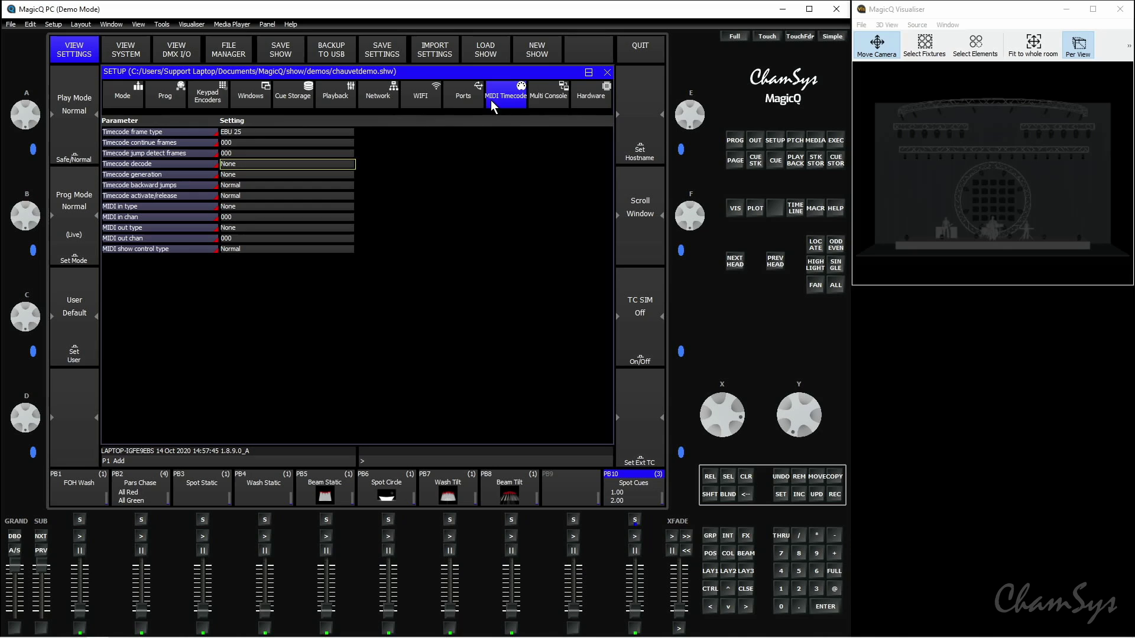
click(249, 165)
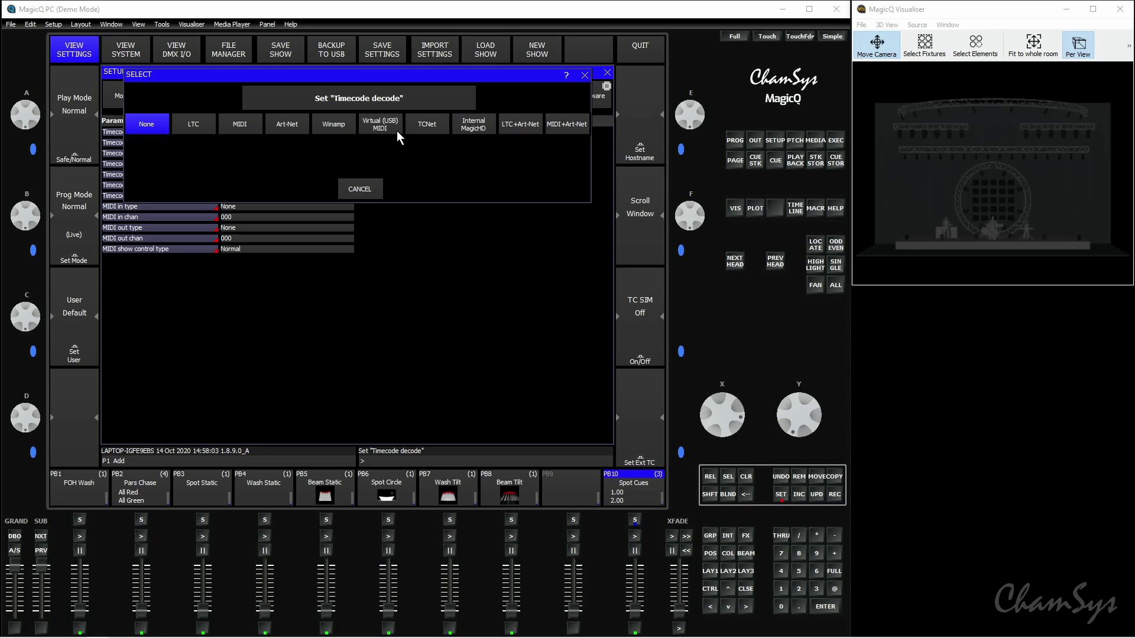
click(160, 132)
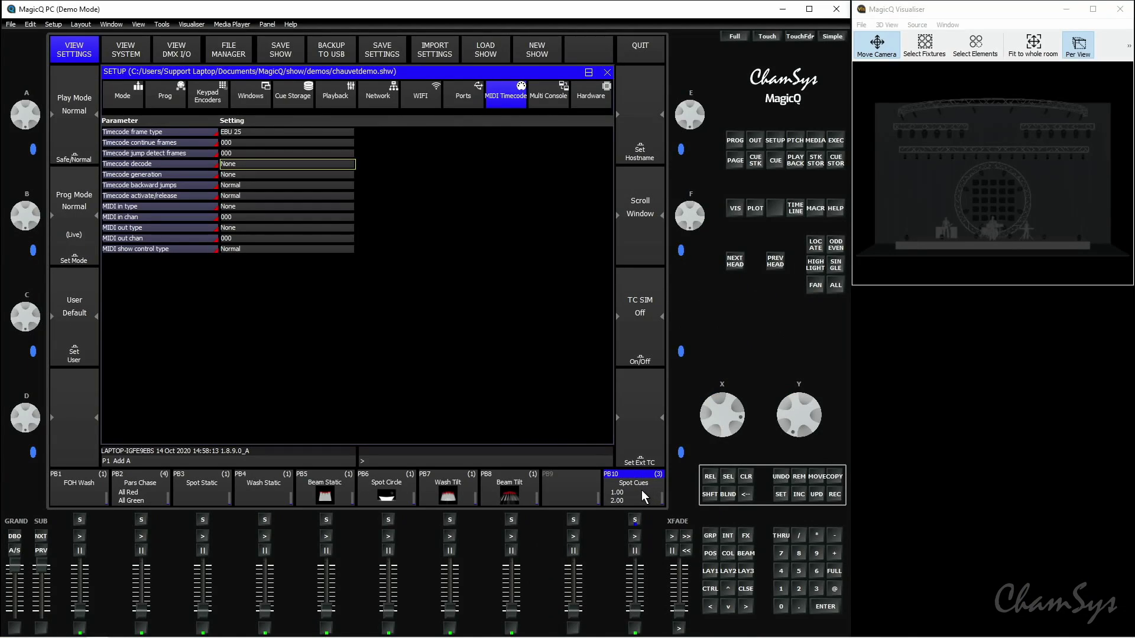
Show the Spot Cues stack on PB10, run manually through its three cues, and release the playback.
click(642, 492)
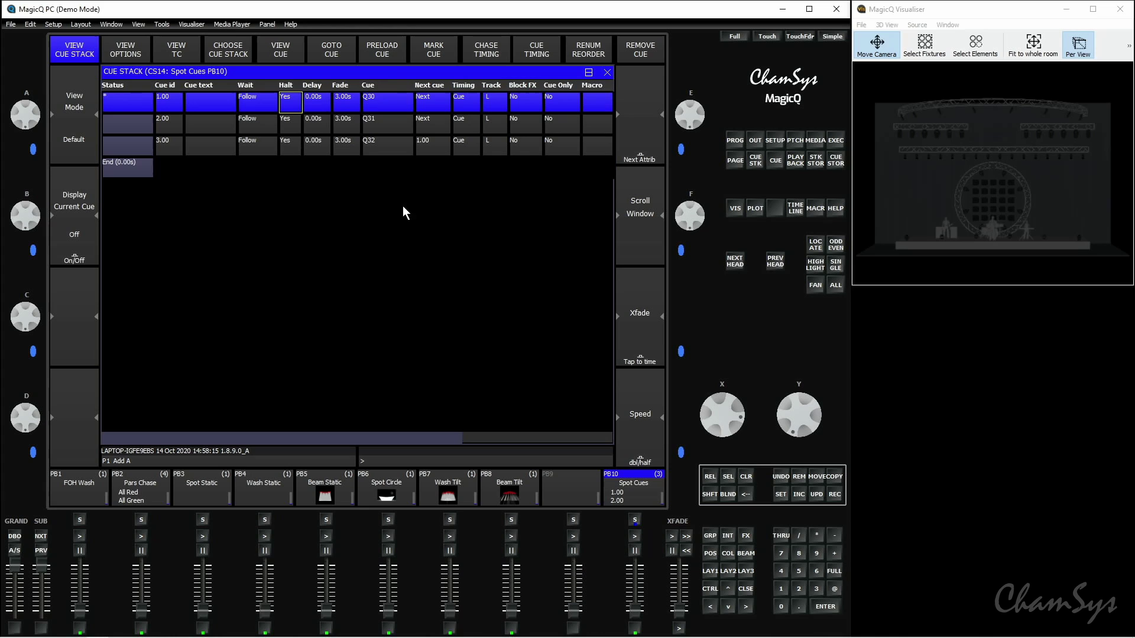
drag(638, 618, 638, 547)
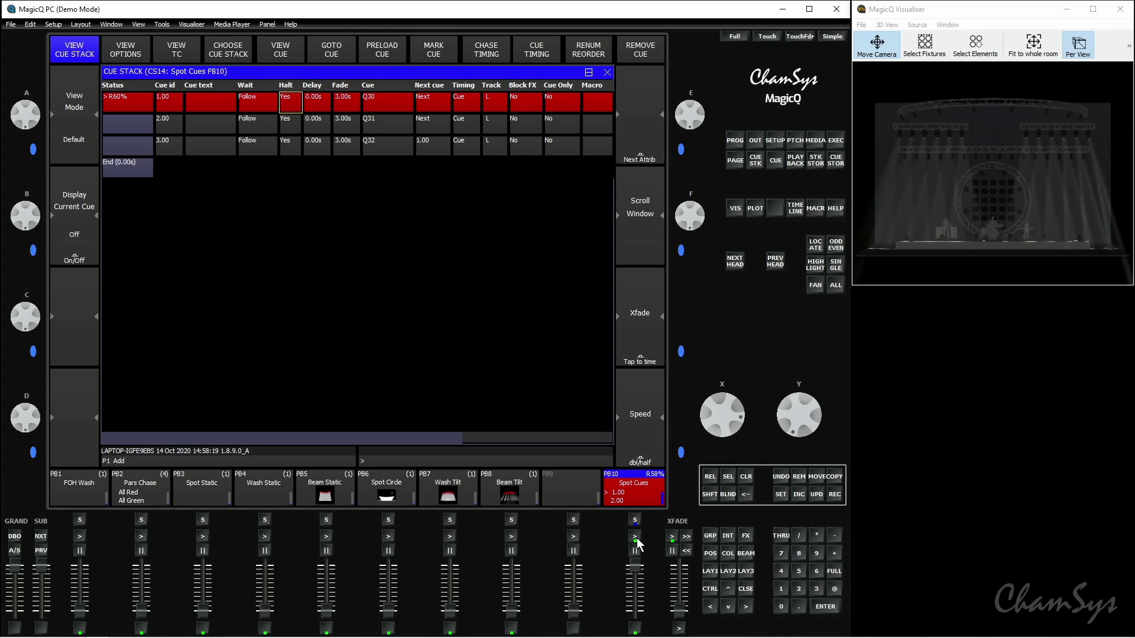
click(635, 537)
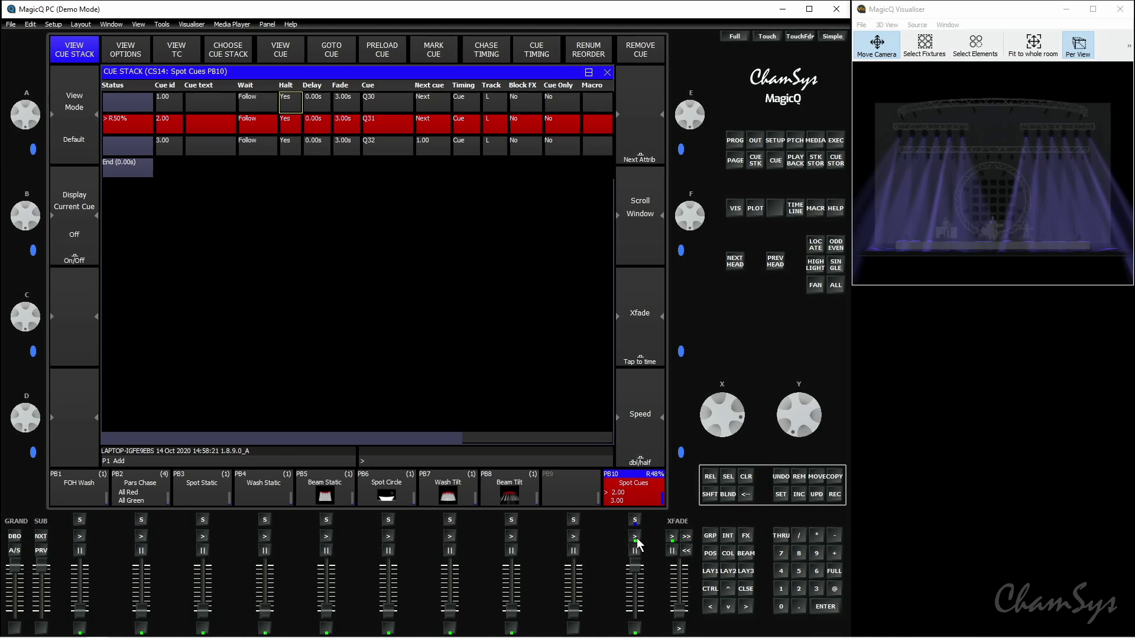
click(635, 537)
drag(636, 569, 640, 603)
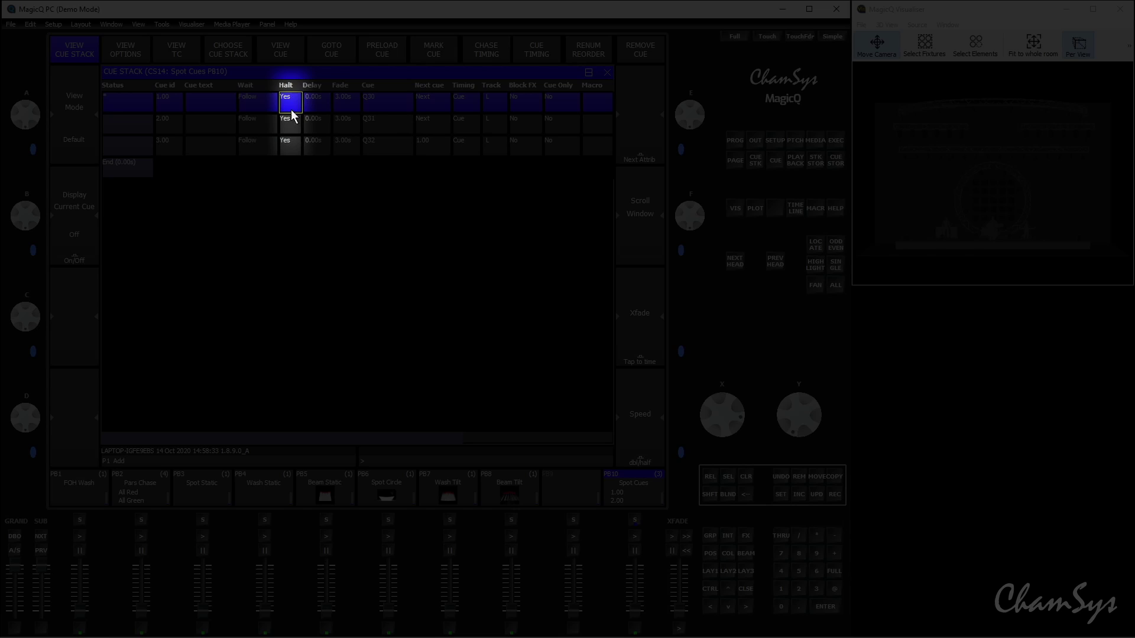
Set the halt type of all three Spot Cues cues to Timecode.
drag(294, 148, 297, 101)
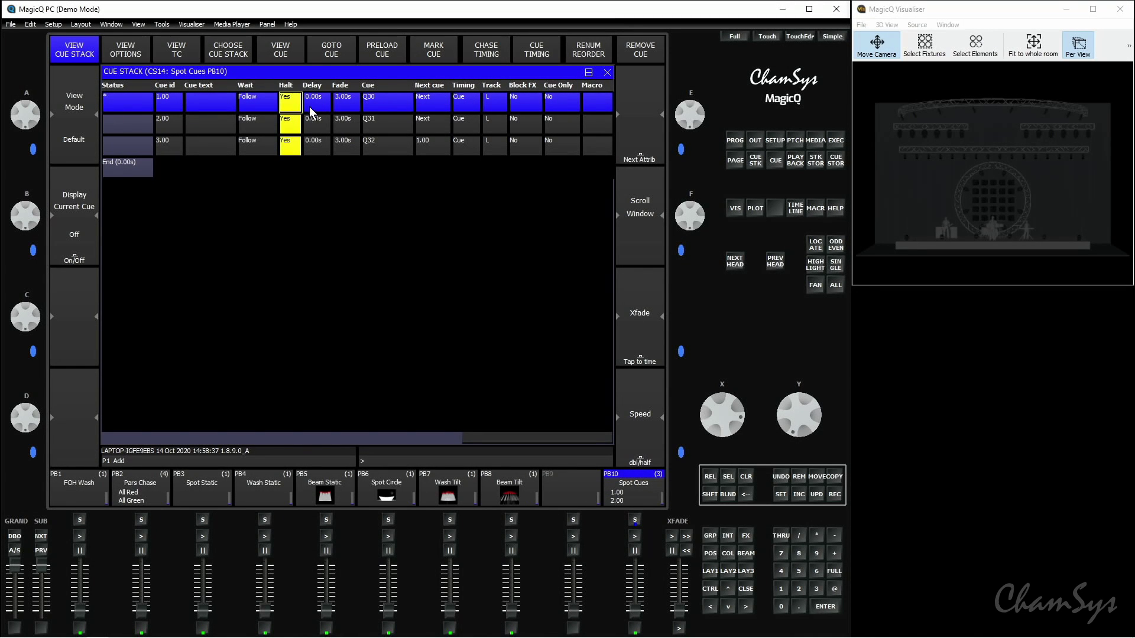
key(Return)
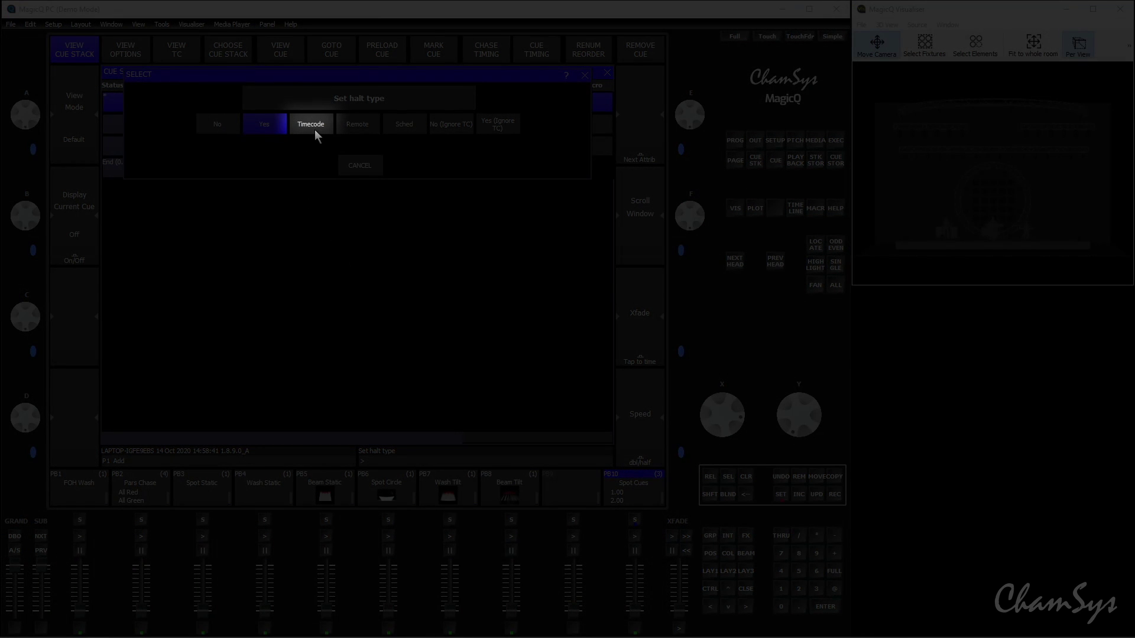
click(314, 130)
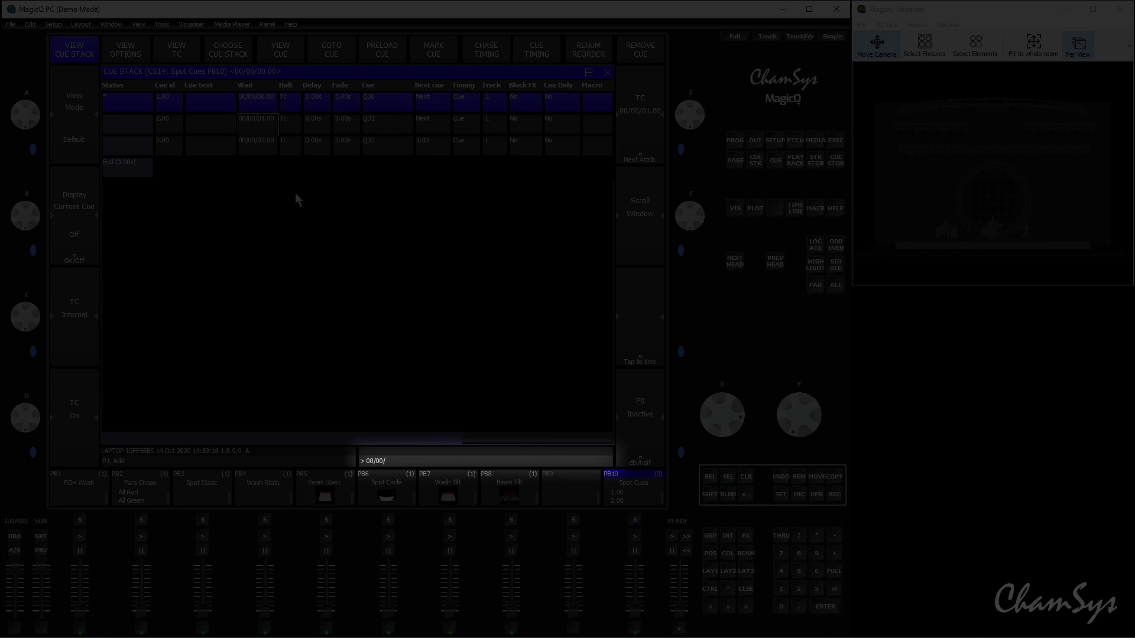
Set the timecode wait of cue 2.00 to 00/00/05 and of cue 3.00 to 00/00/10.
text(5)
key(Return)
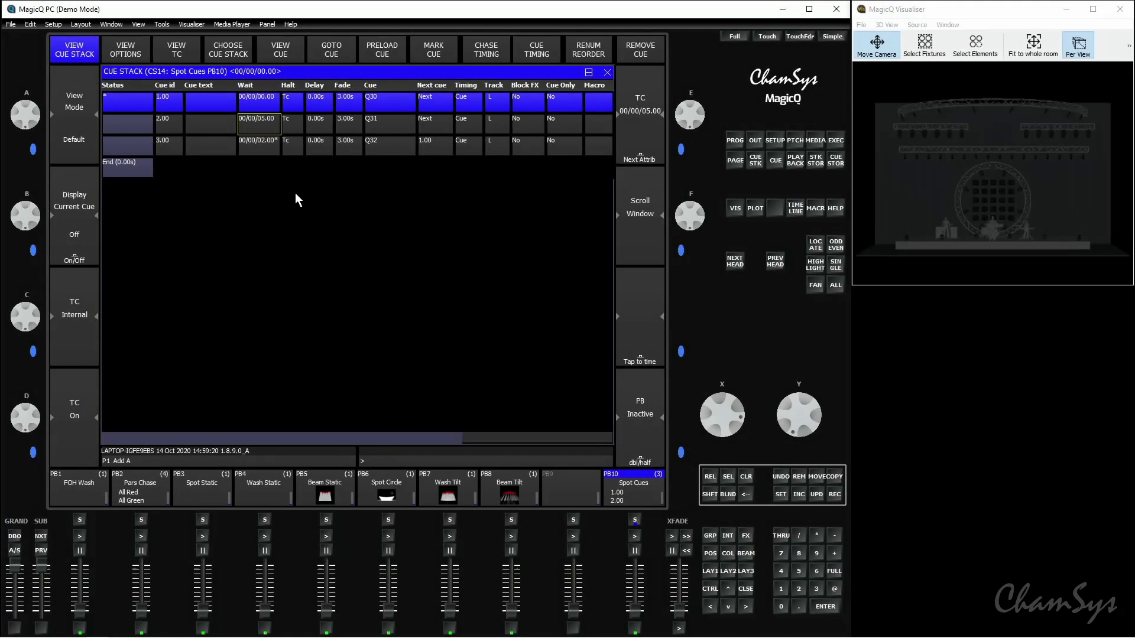
text(00/00)
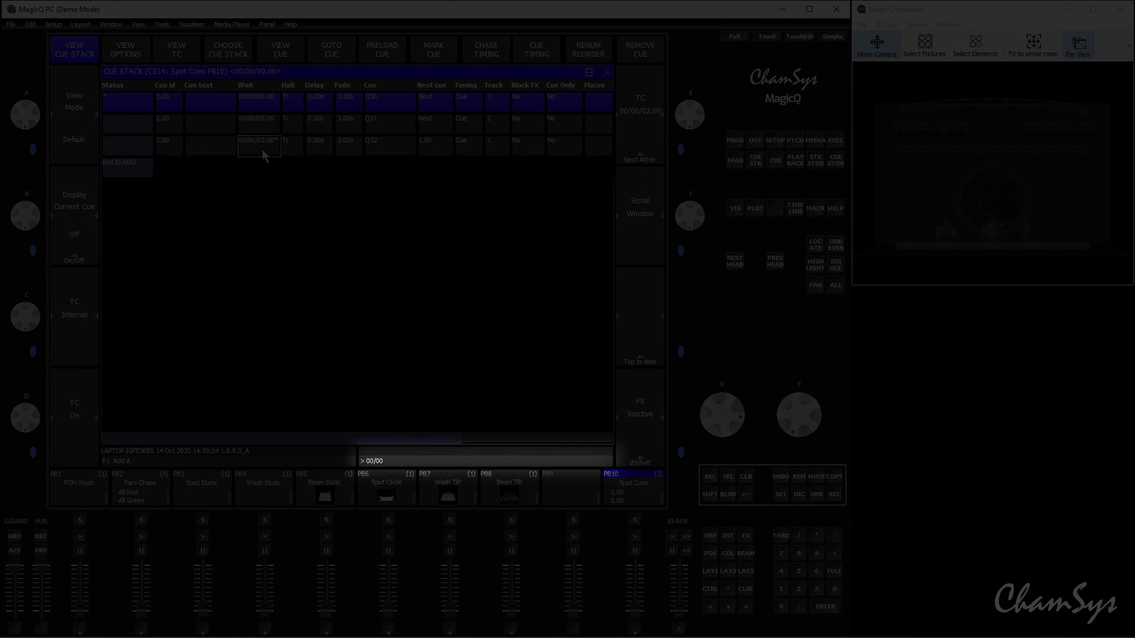
text(/10)
key(Return)
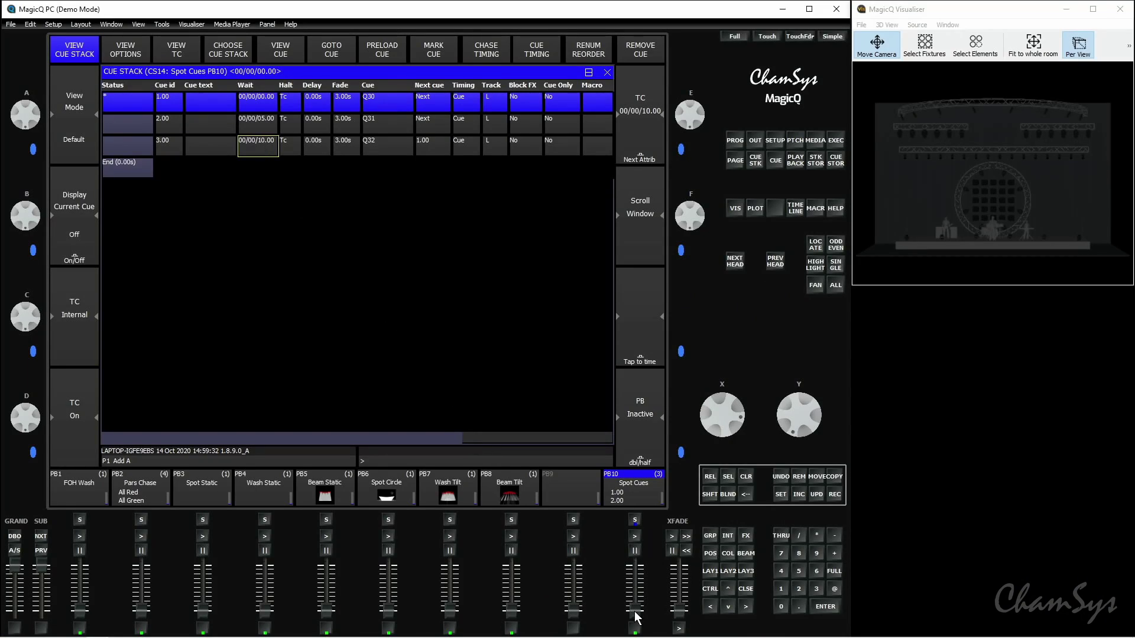
Test the entered cue timings by running PB10 on internal timecode through cue 3.00, and release it.
drag(635, 614, 644, 568)
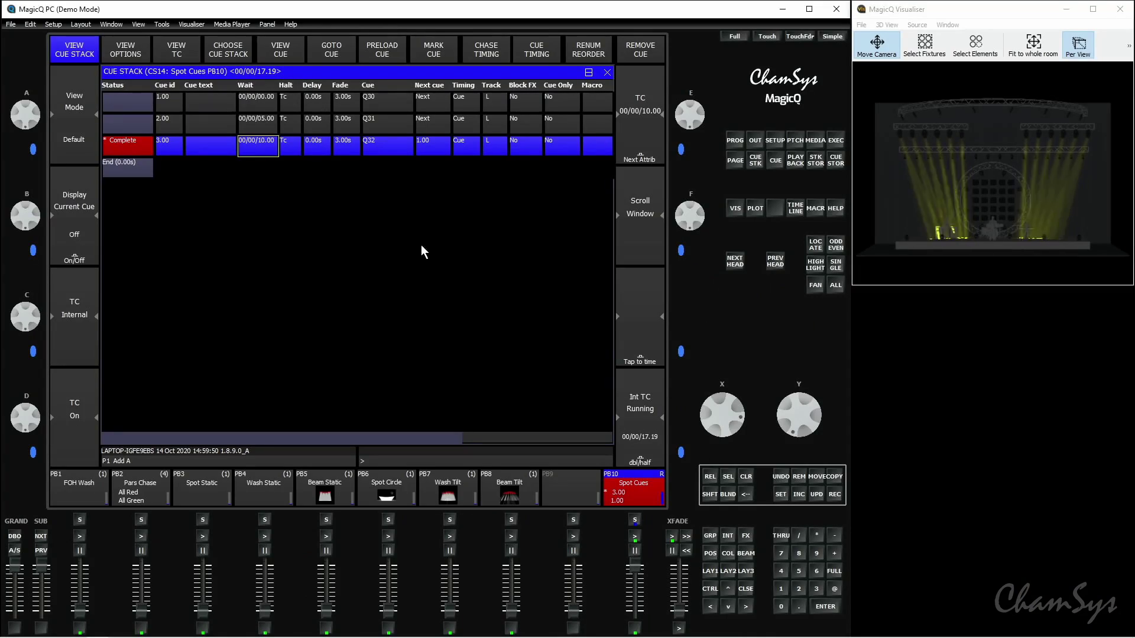
drag(637, 576, 633, 616)
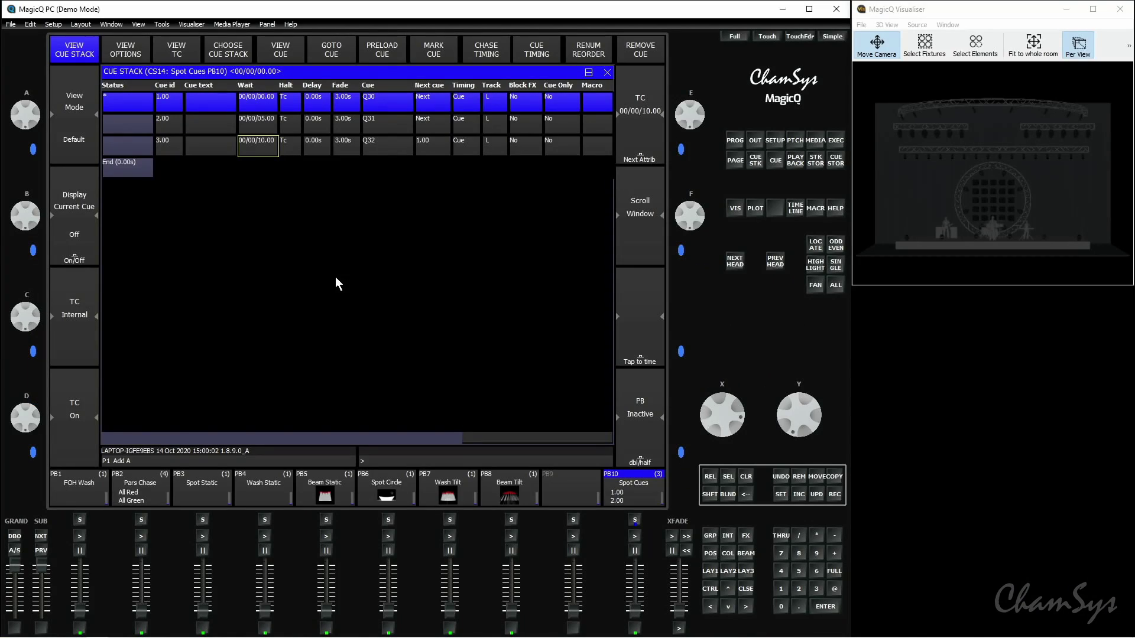
Record timecode live on PB10, triggering cue 2.00 at about 9.75 s and cue 3.00 at about 12.63 s, and release the playback.
key(shift)
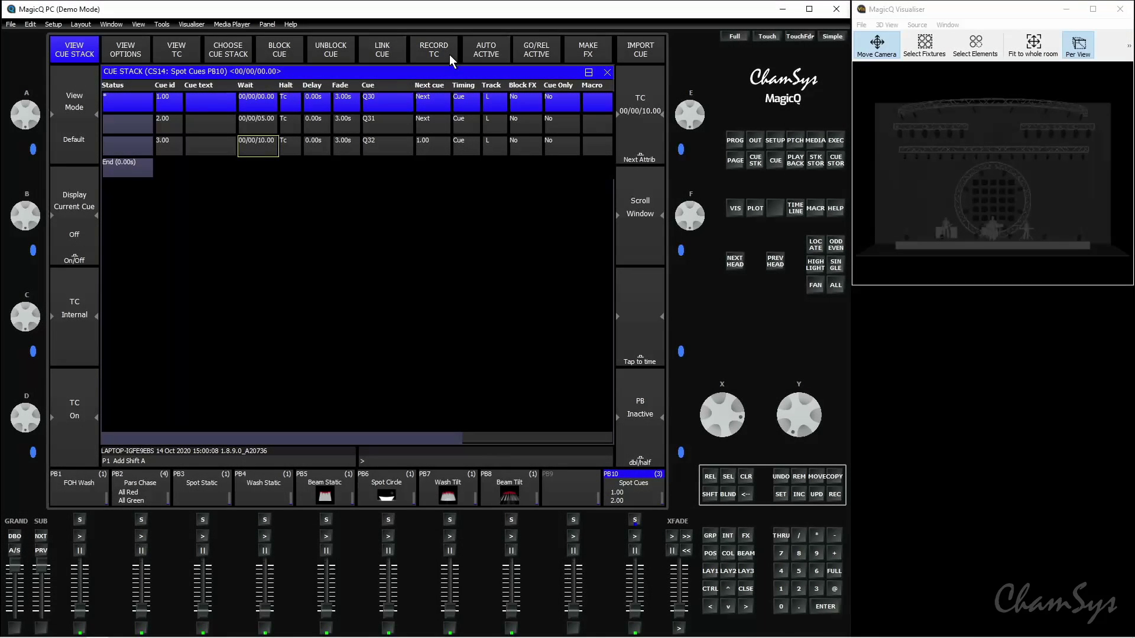
click(449, 54)
key(shift)
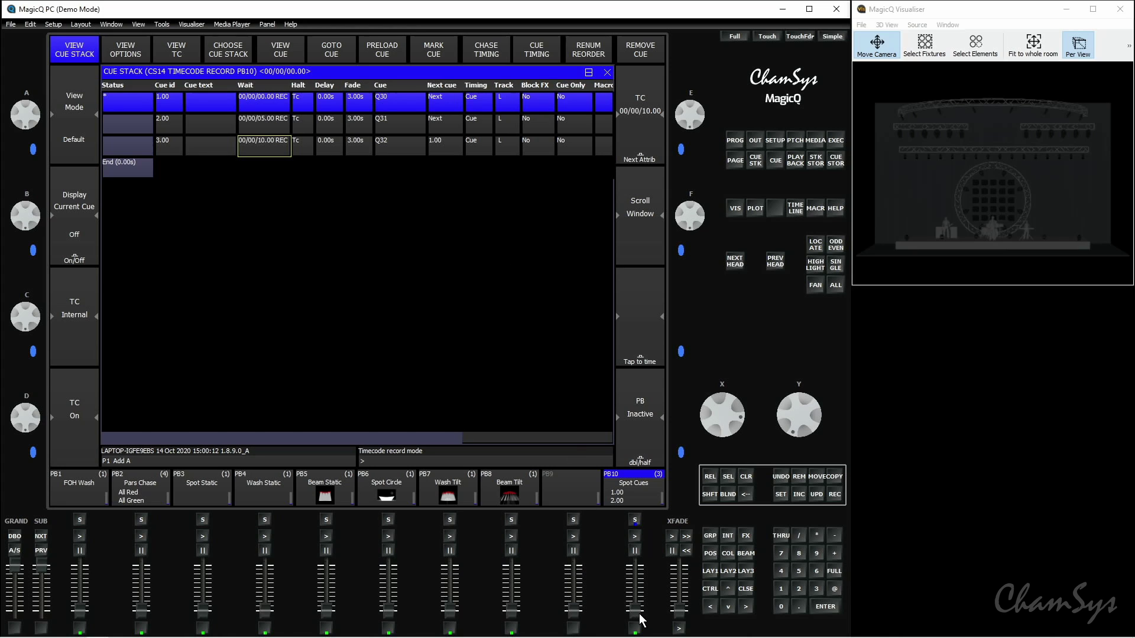
drag(639, 616, 653, 557)
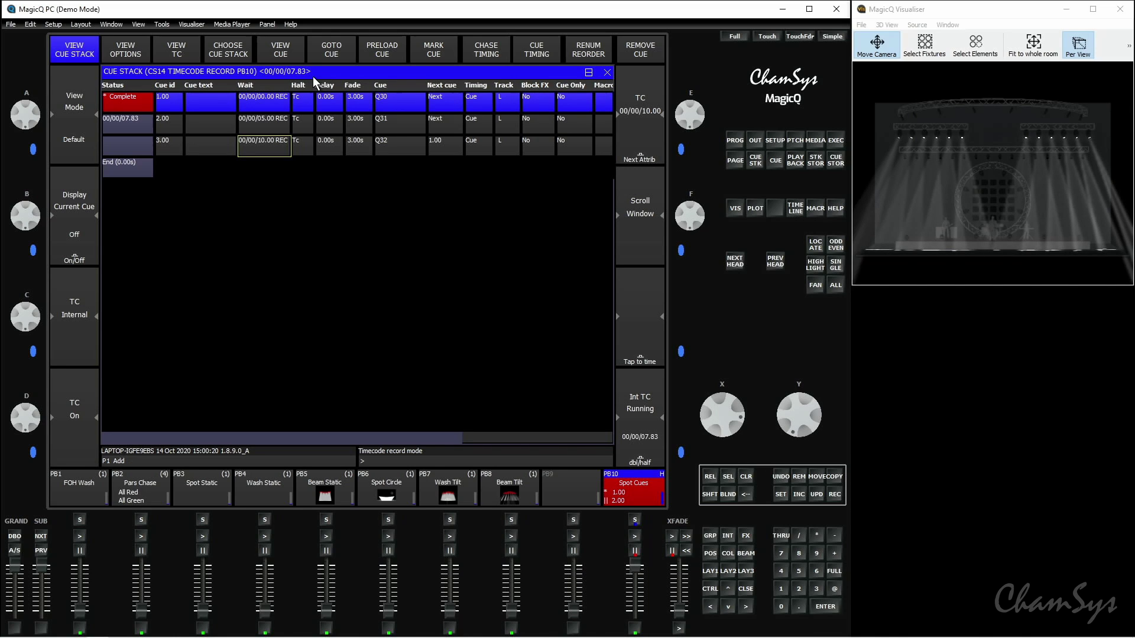
click(634, 538)
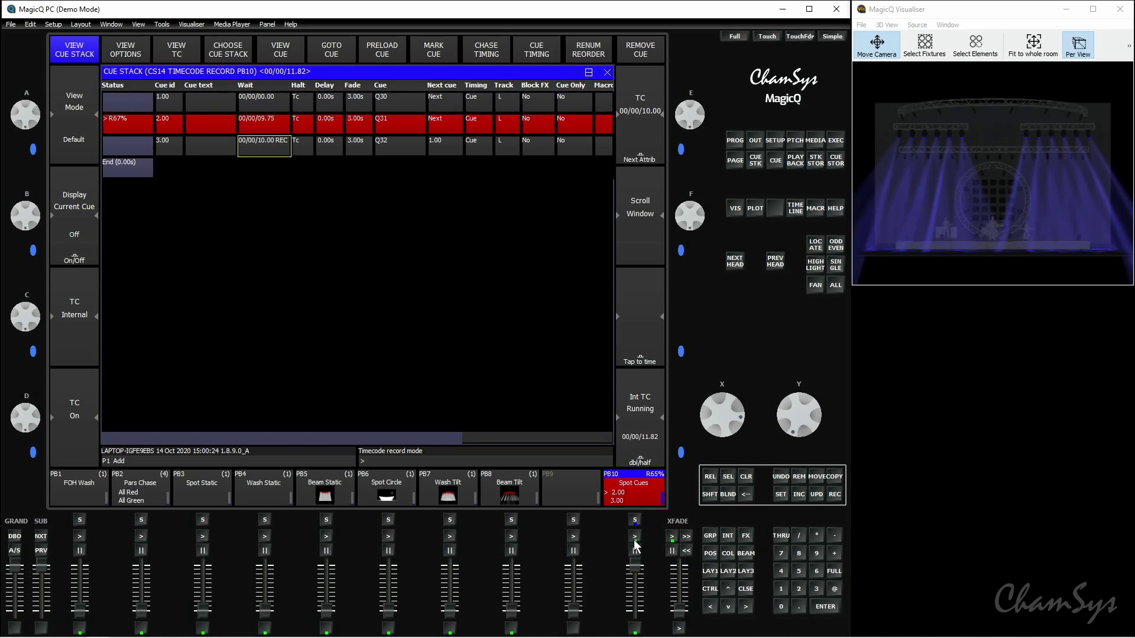
click(634, 537)
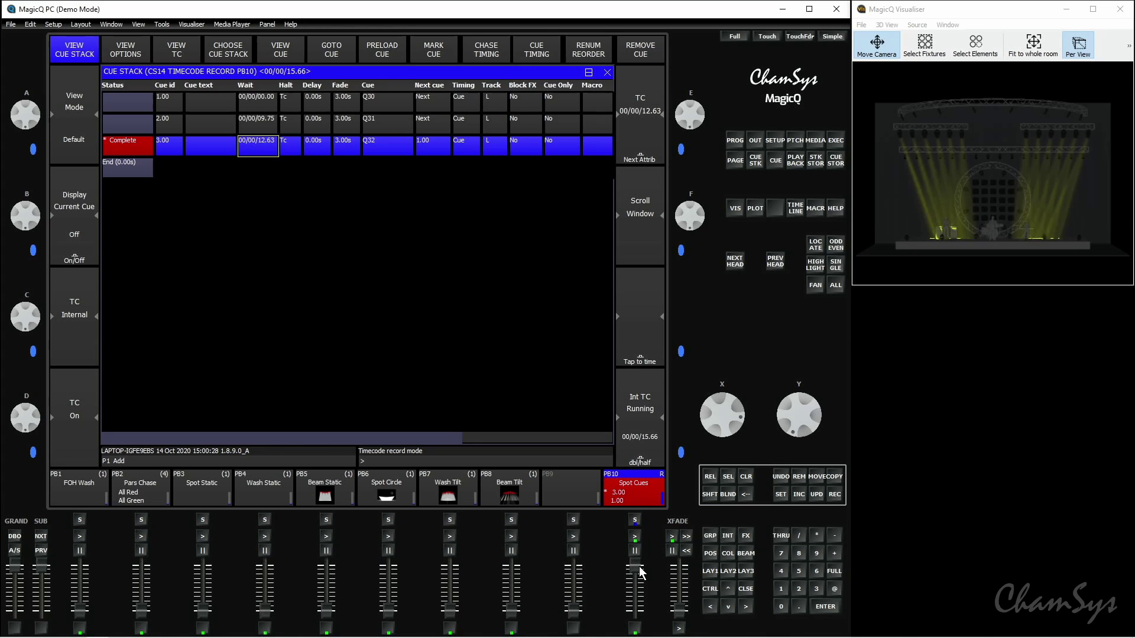
drag(640, 566, 641, 612)
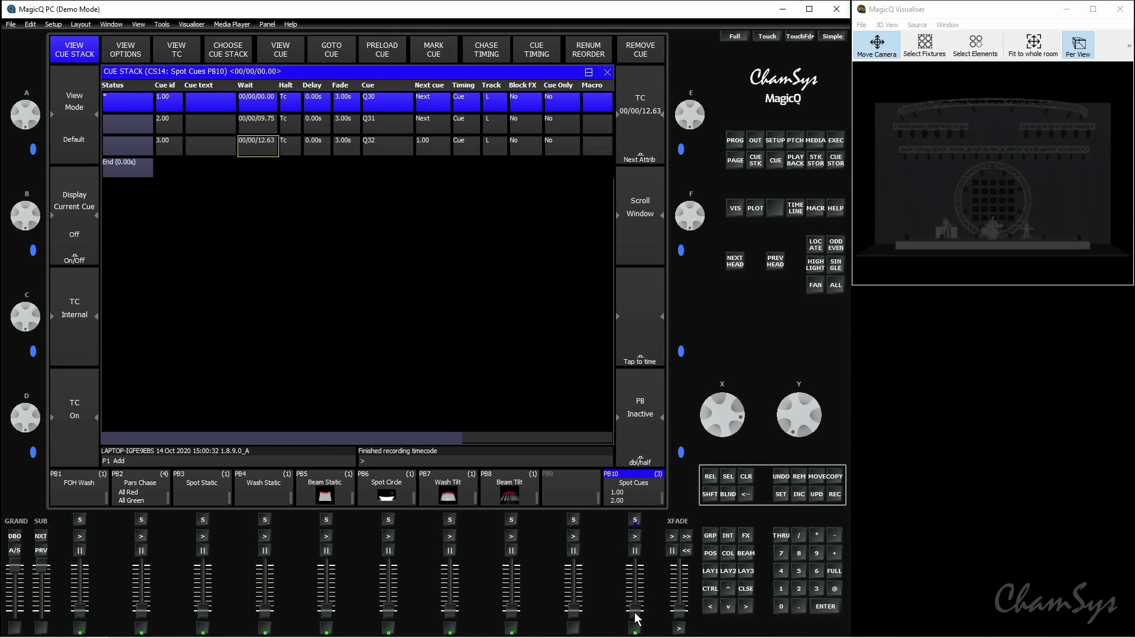
Play back the recorded timecode on PB10 through all three cues and release the playback.
click(634, 626)
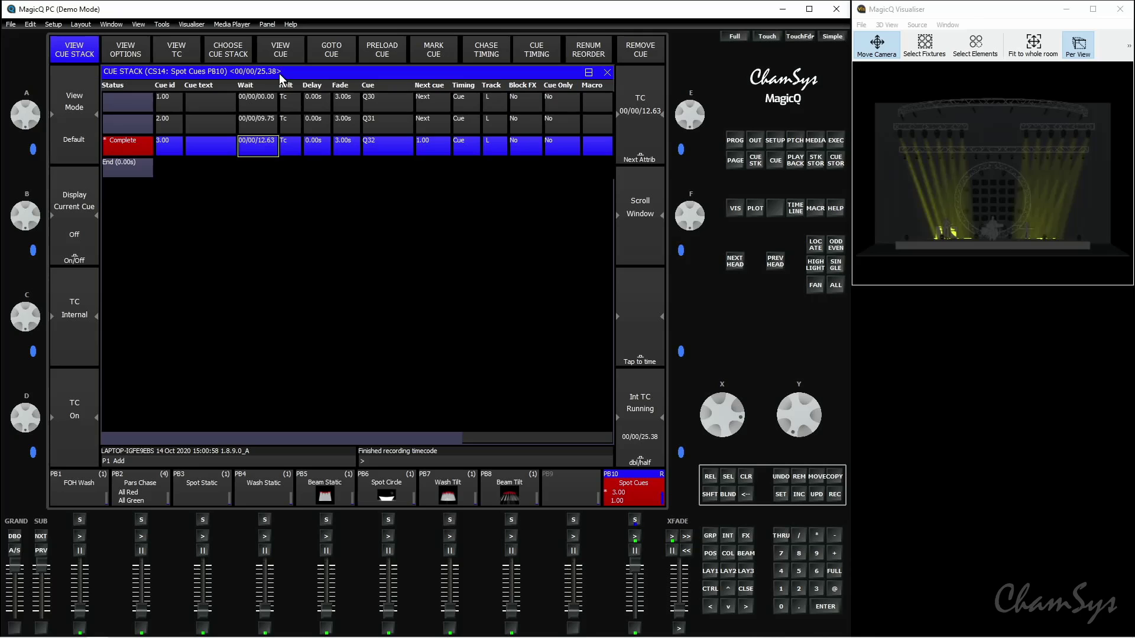
drag(641, 570, 641, 618)
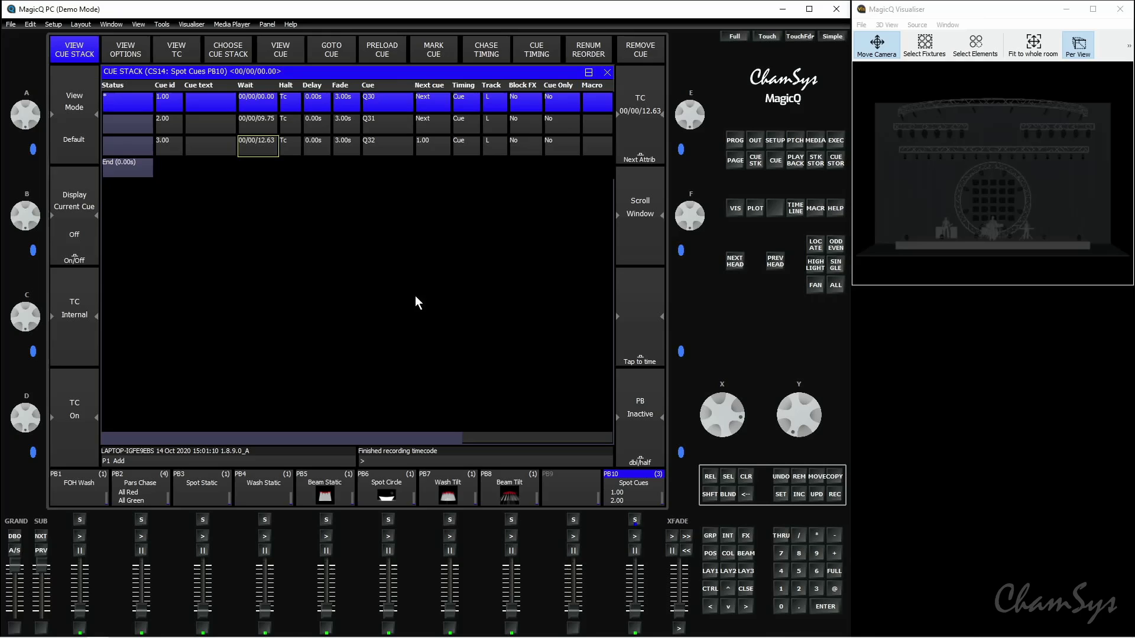
Set the halt type of all three Spot Cues cues to Sched.
drag(291, 104, 294, 148)
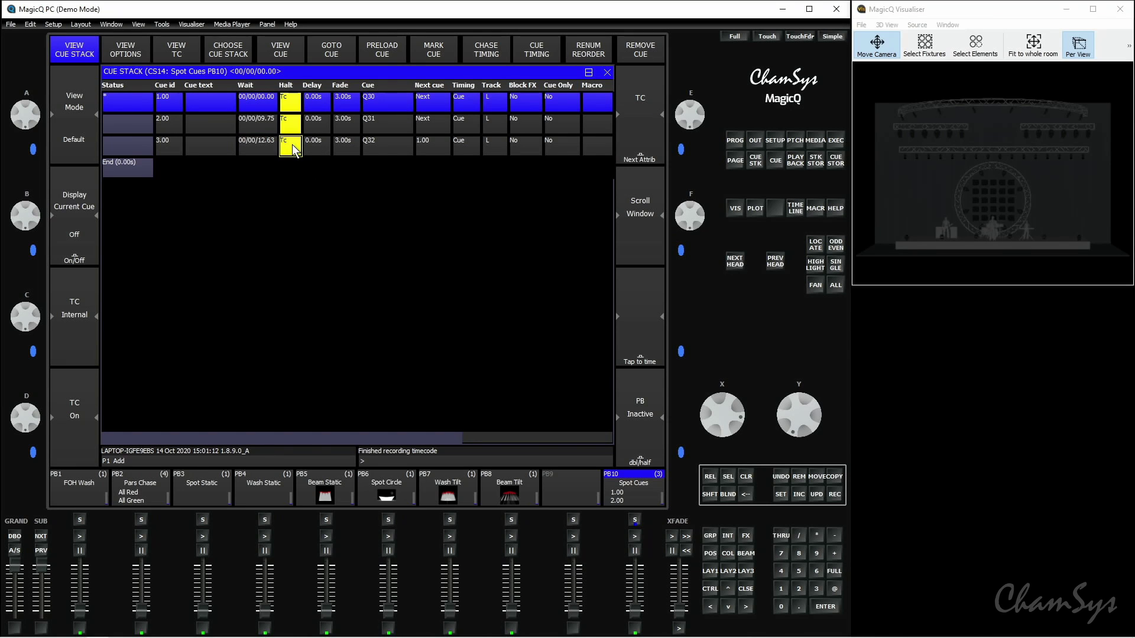
key(Return)
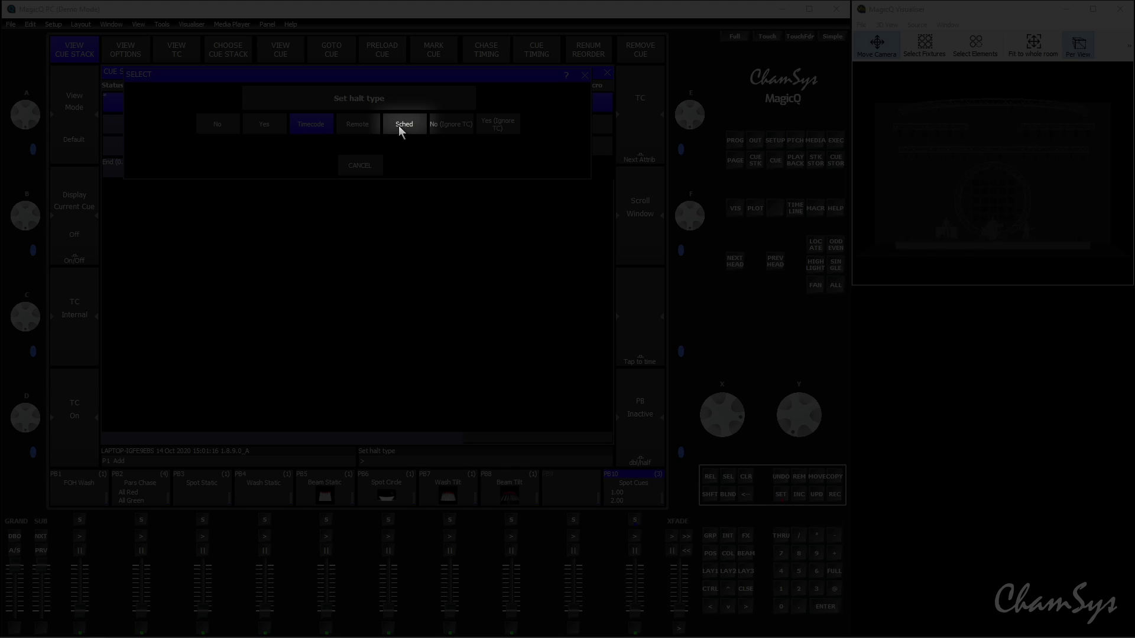
click(410, 132)
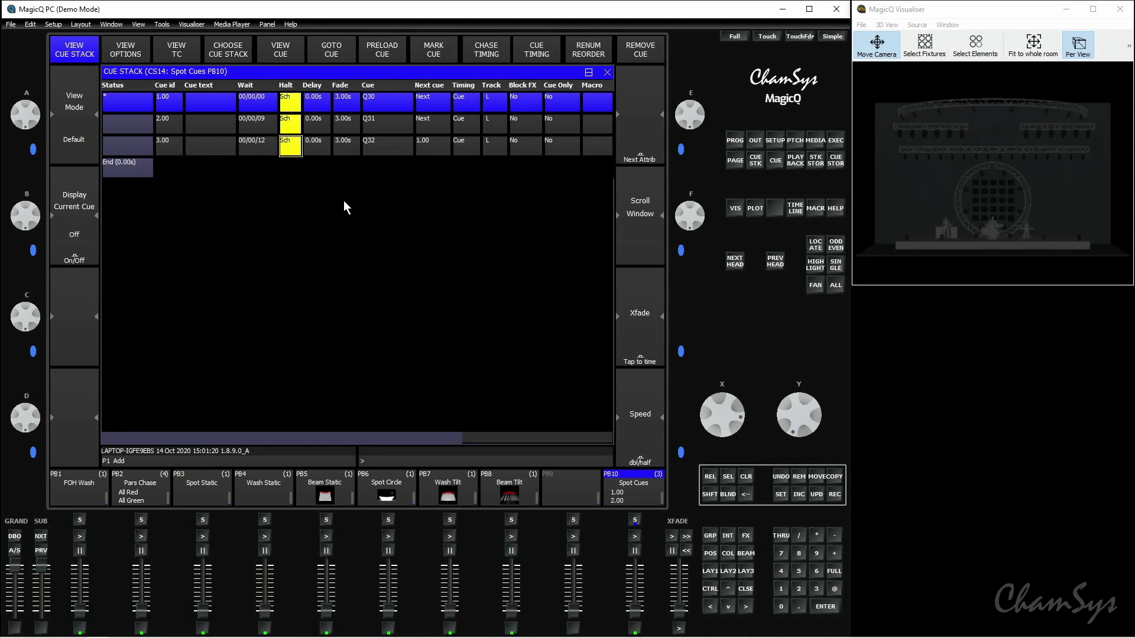
Enter the schedule date macro z25/12/2020z for all three cues in the Spot Cues stack.
click(268, 101)
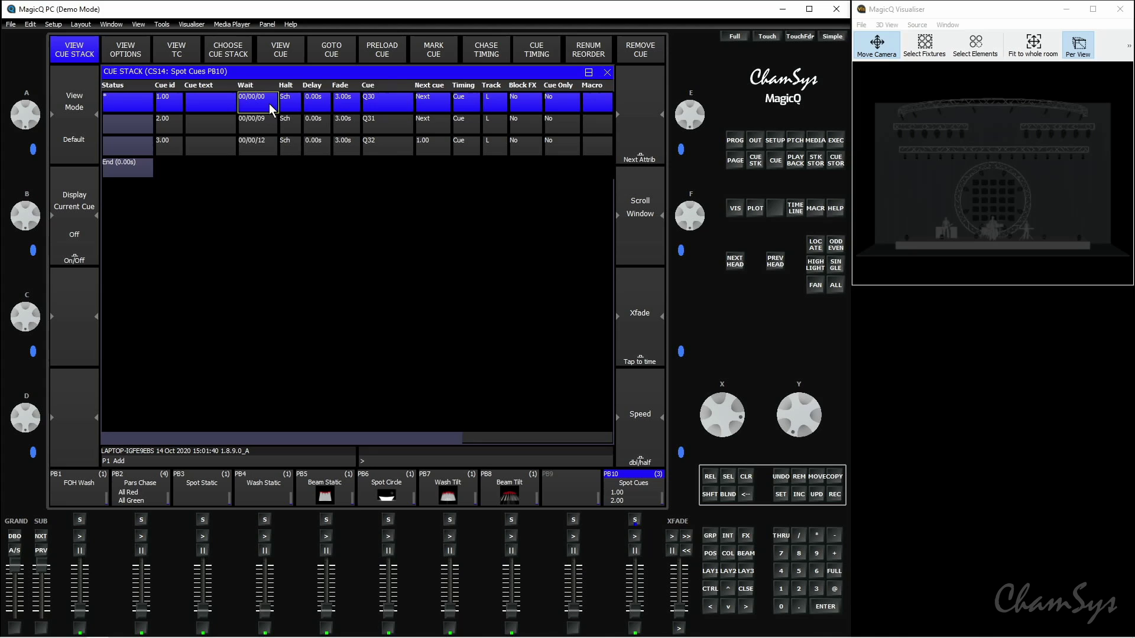
key(Right)
key(Right)
key(Right)
key(Right)
key(Right)
key(Right)
key(Right)
key(Right)
key(Right)
key(Right)
key(shift+Down)
key(shift+Down)
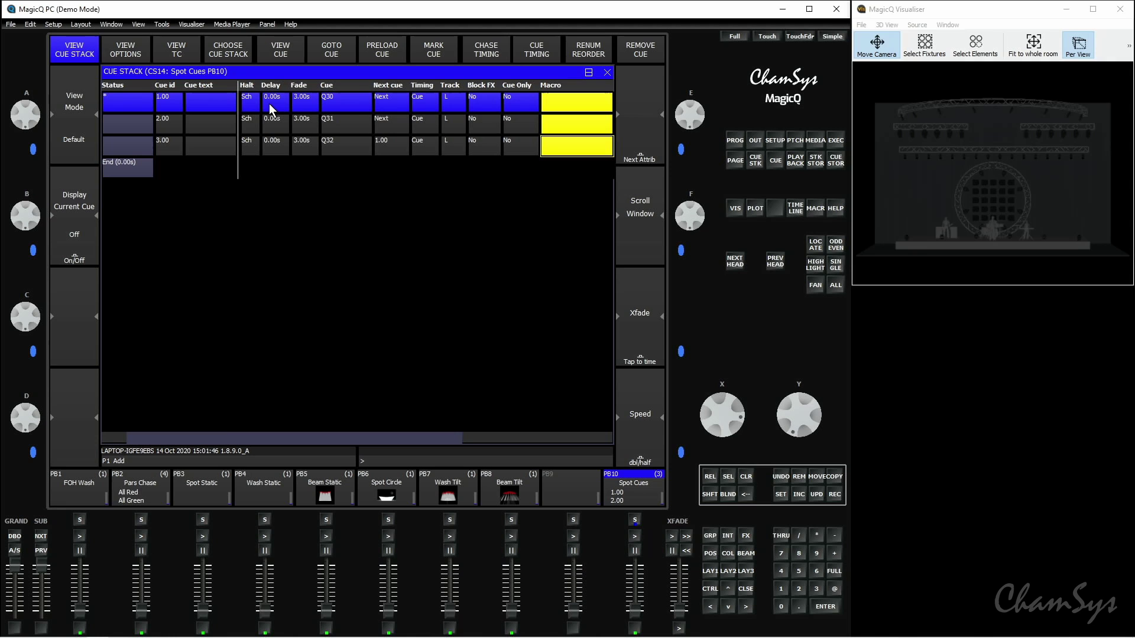
text(z25/12/2020z)
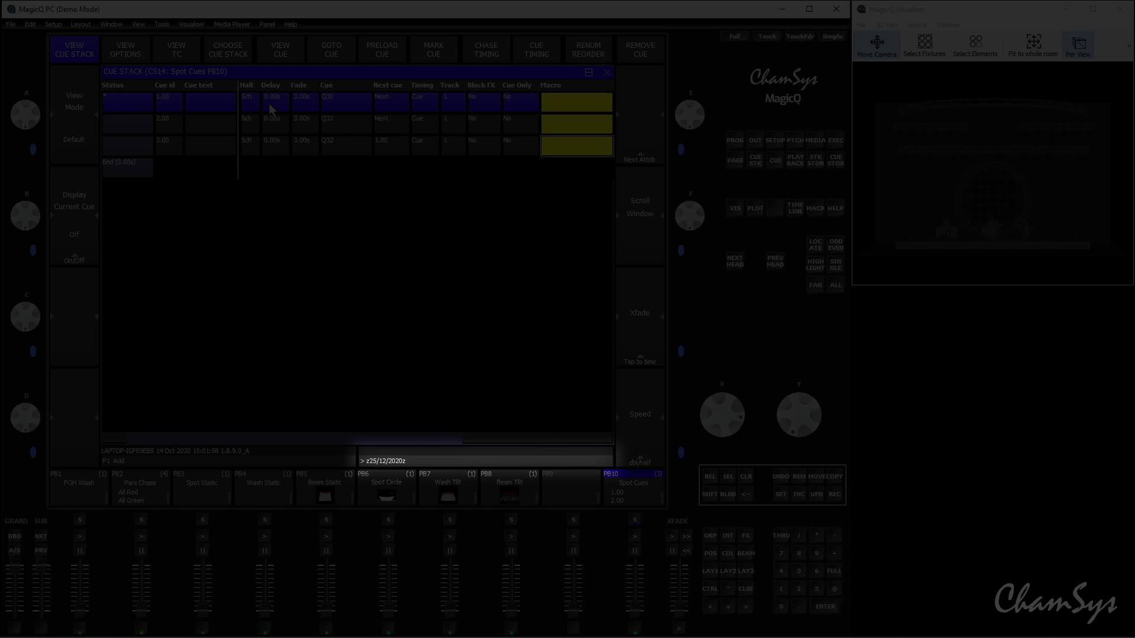
key(Return)
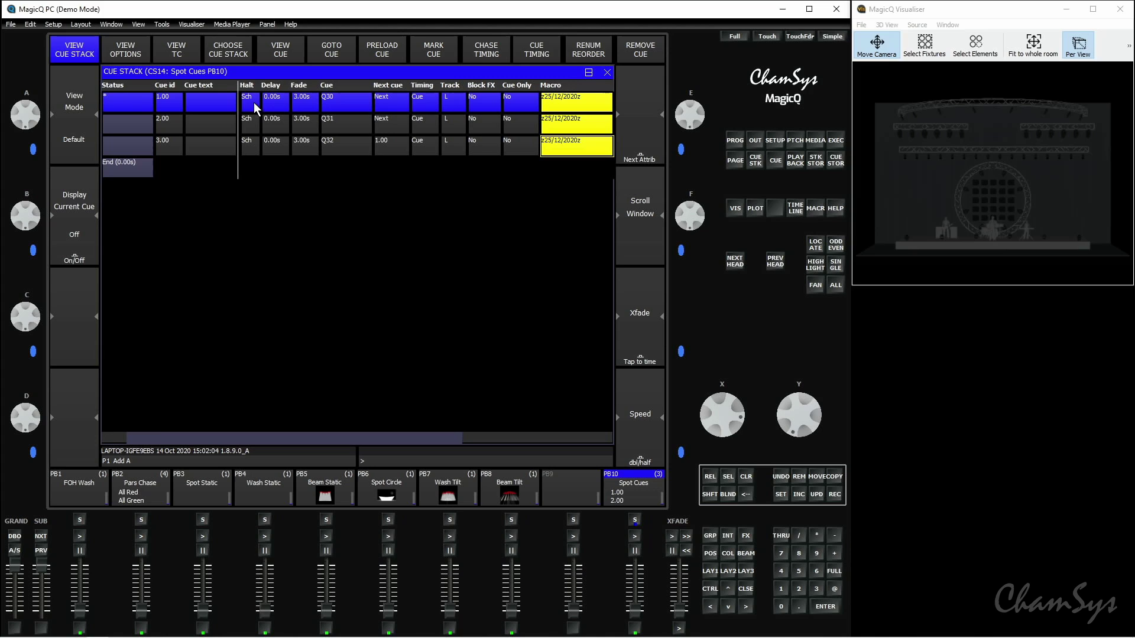
Review the scheduled Wait times of the cues alongside their date macros.
key(Left)
key(Left)
key(Left)
key(Left)
key(Left)
key(Left)
key(Left)
key(Left)
key(Left)
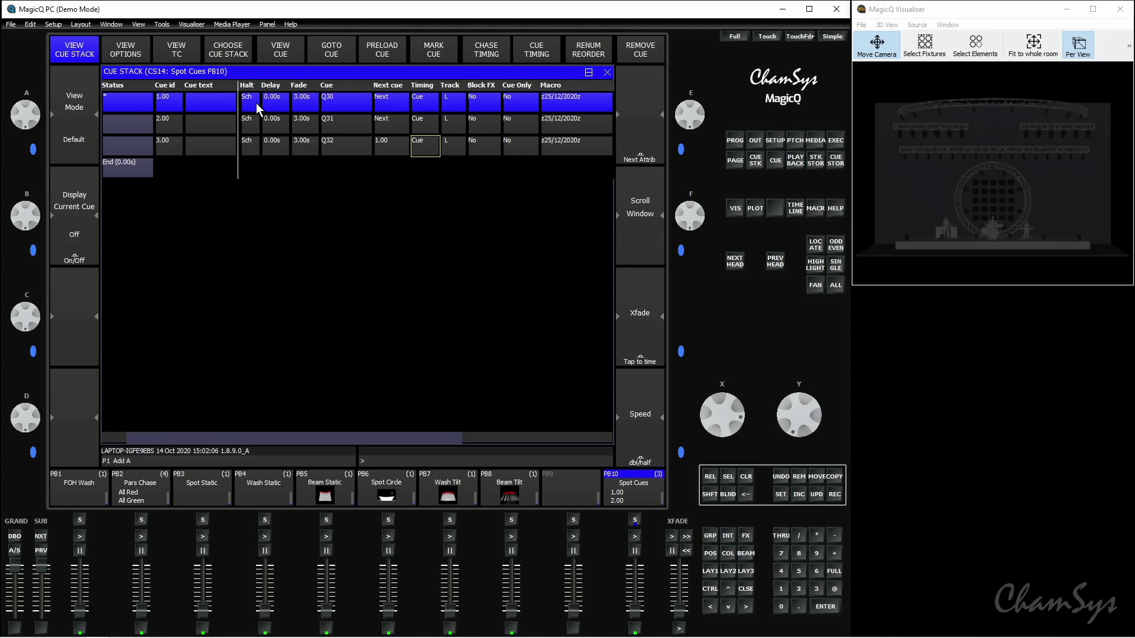
key(Left)
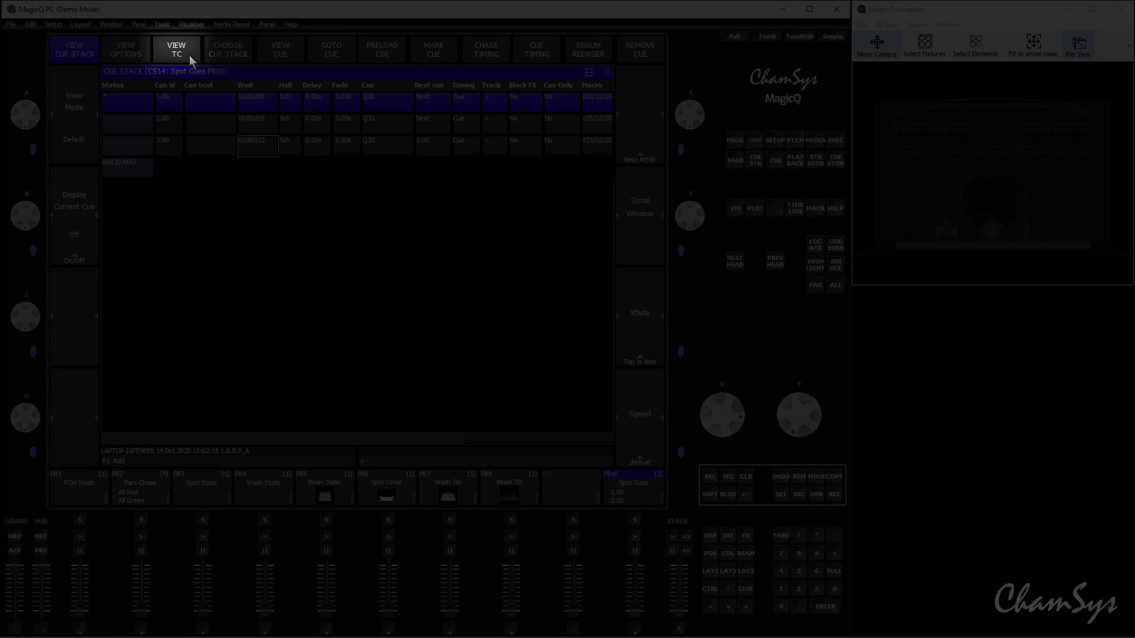
Open the timecode view of the Spot Cues stack and start recording a timecode track.
click(189, 55)
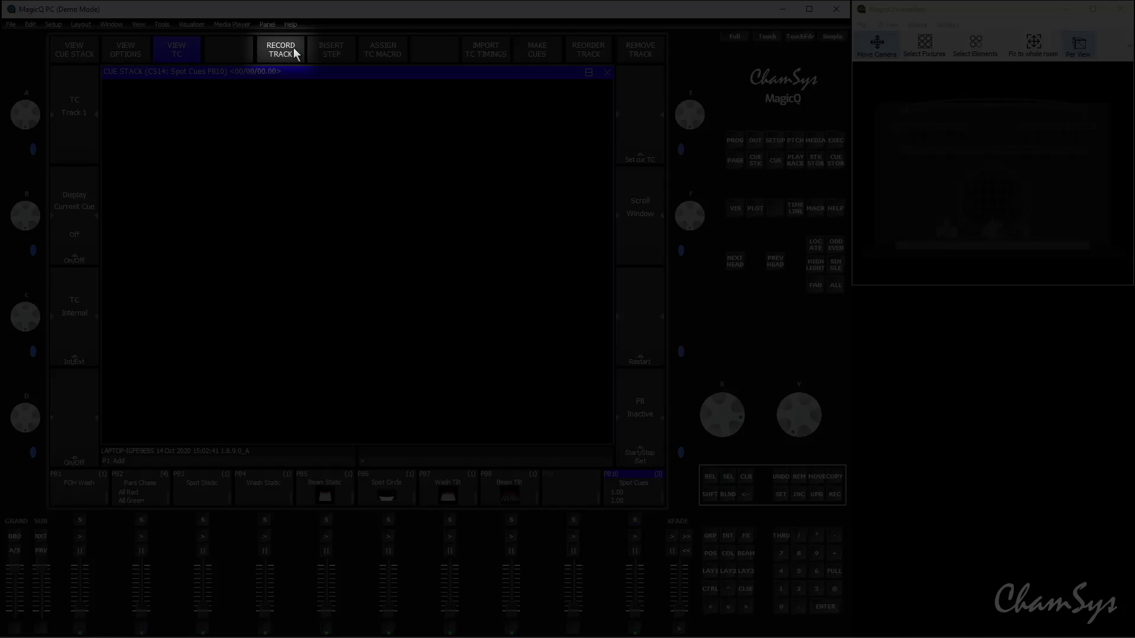
click(292, 52)
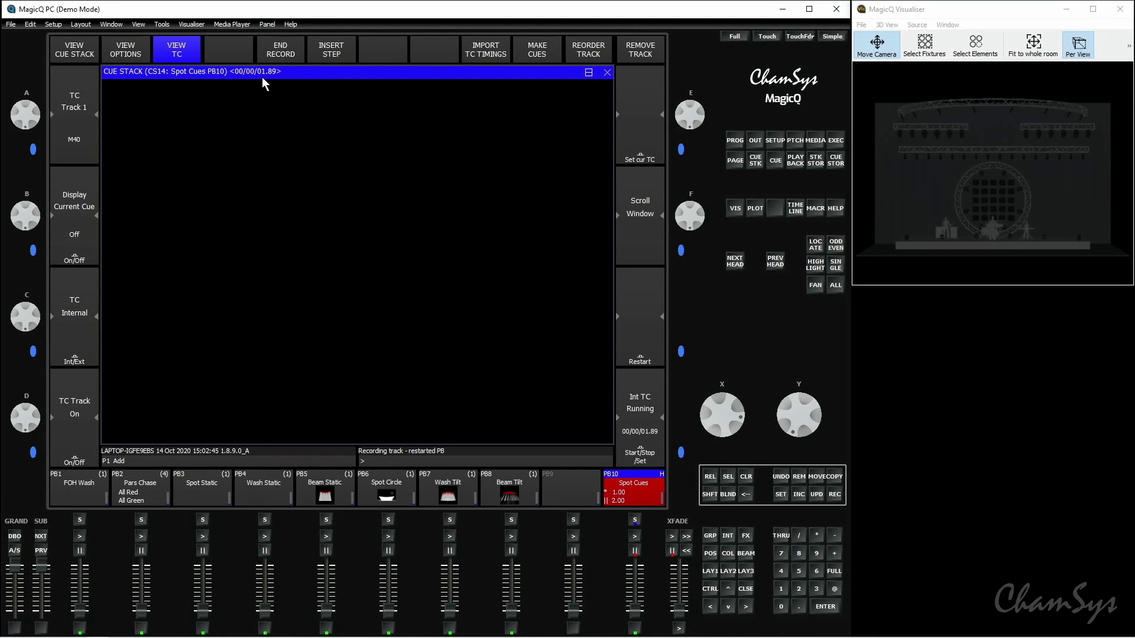
Record fader moves into the track: raise Spot Cues, Beam Tilt and Wash Tilt to 100%, and return Beam Tilt to 0%.
drag(639, 612, 636, 565)
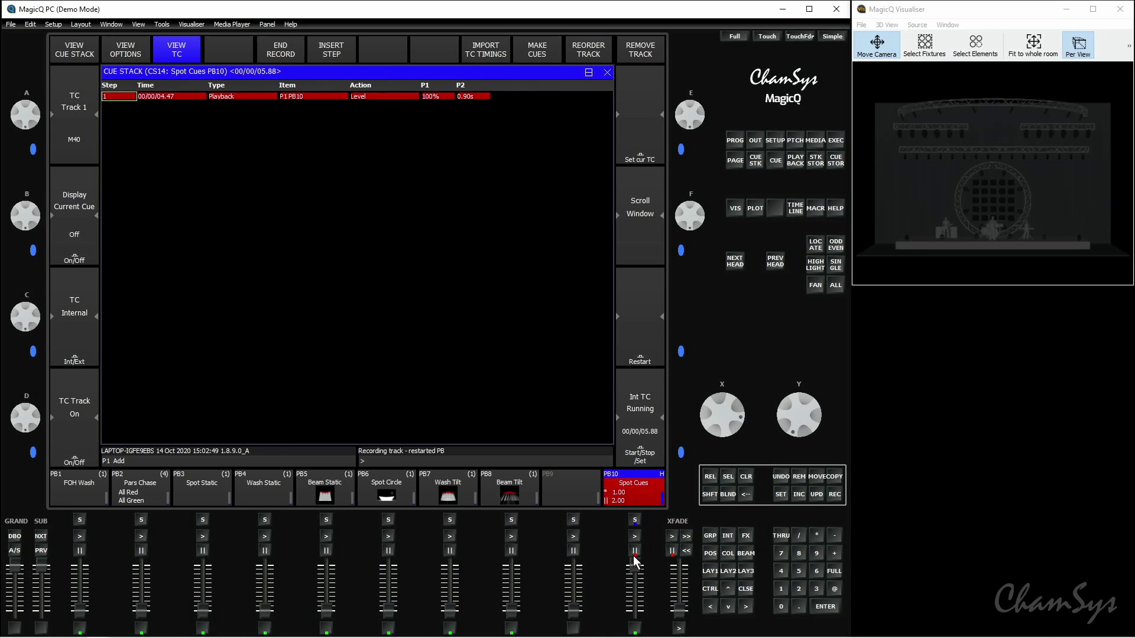
drag(502, 616, 507, 566)
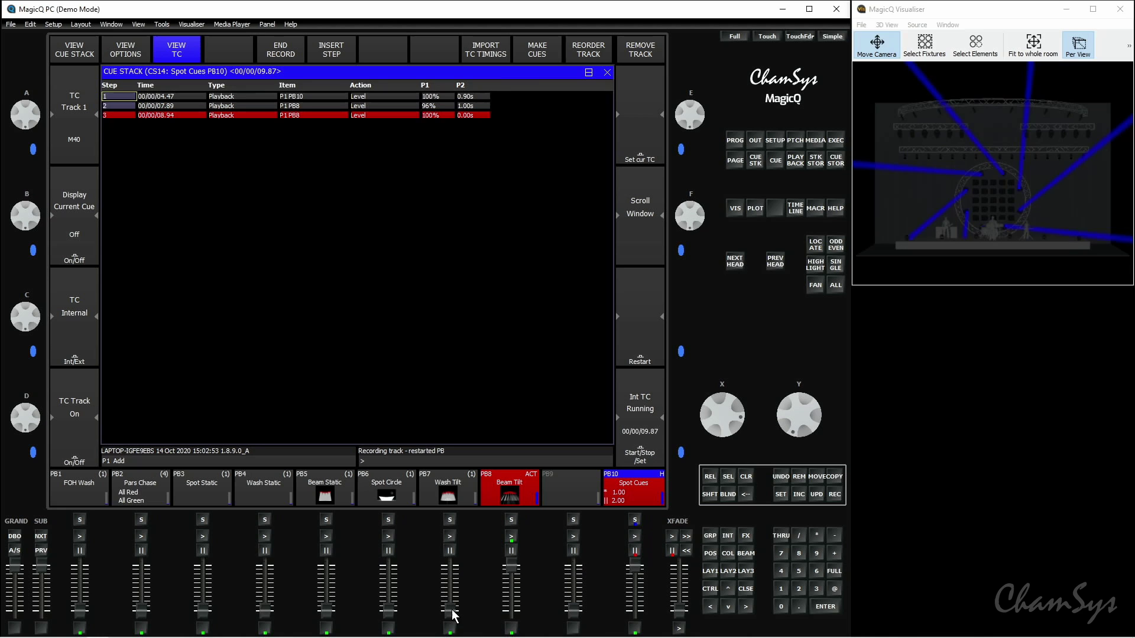
drag(449, 614, 508, 618)
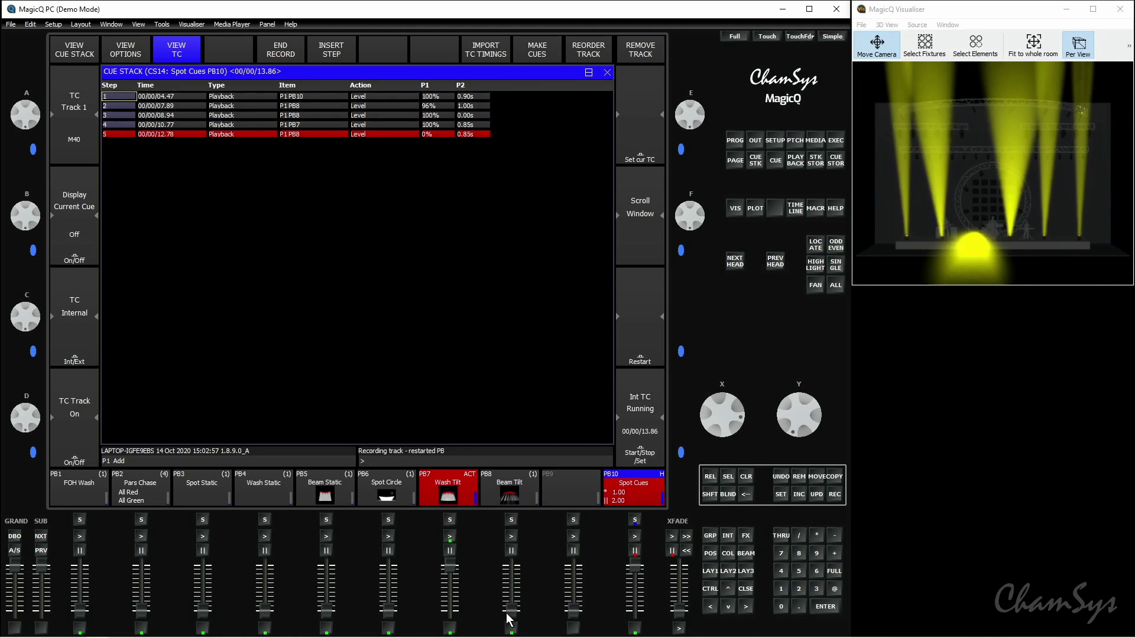
Record seven flashes of the Spot Circle playback followed by three flashes of Beam Static into the timecode track.
click(389, 628)
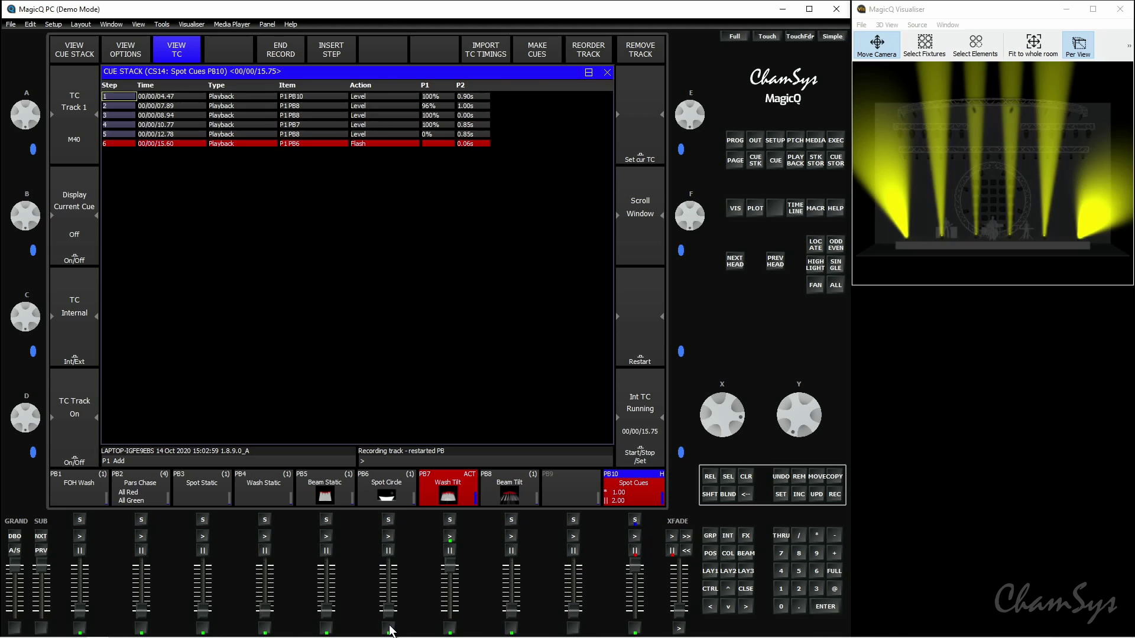
click(389, 627)
click(389, 628)
click(389, 628)
click(389, 628)
click(389, 628)
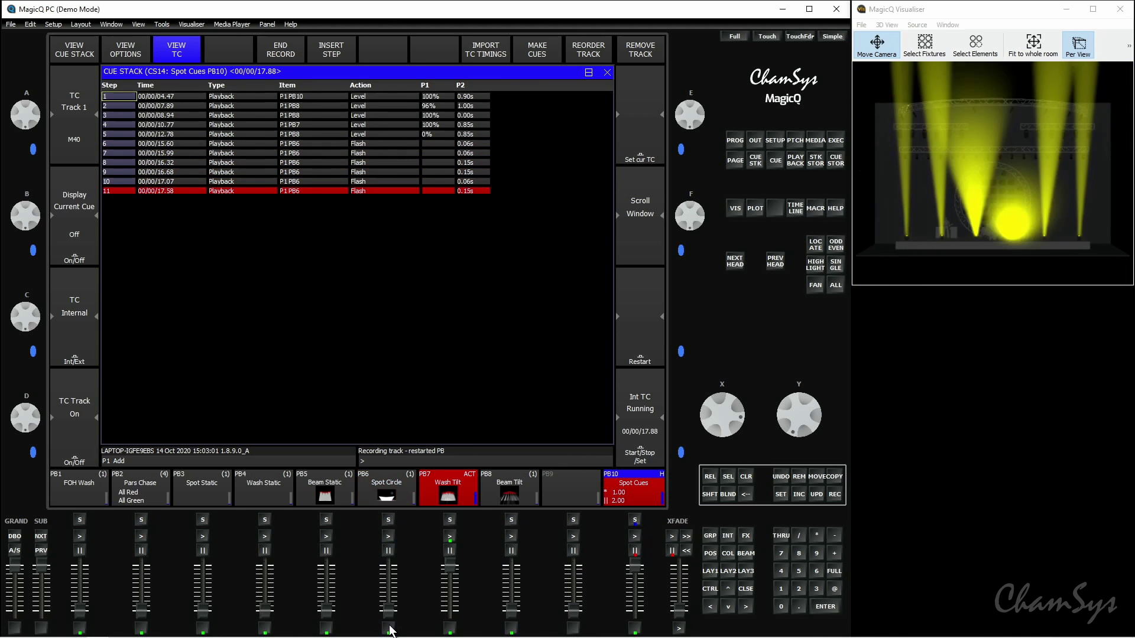
click(389, 628)
click(326, 628)
click(326, 628)
click(326, 628)
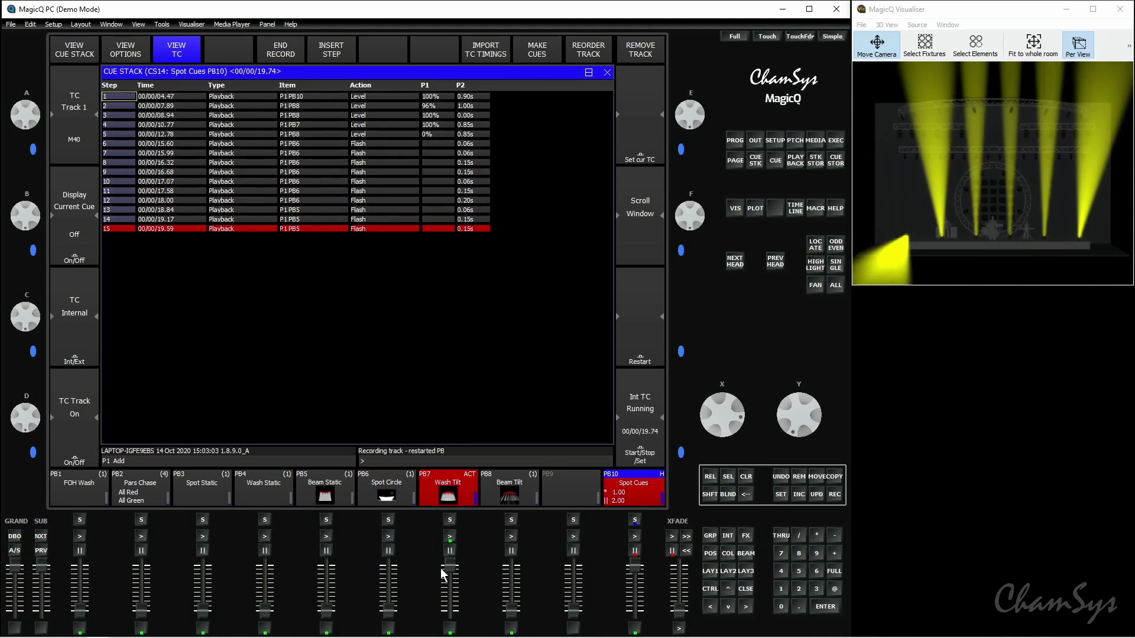
Lower Wash Tilt to 0%, end the track recording and release the Spot Cues playback on PB10.
drag(450, 567, 450, 627)
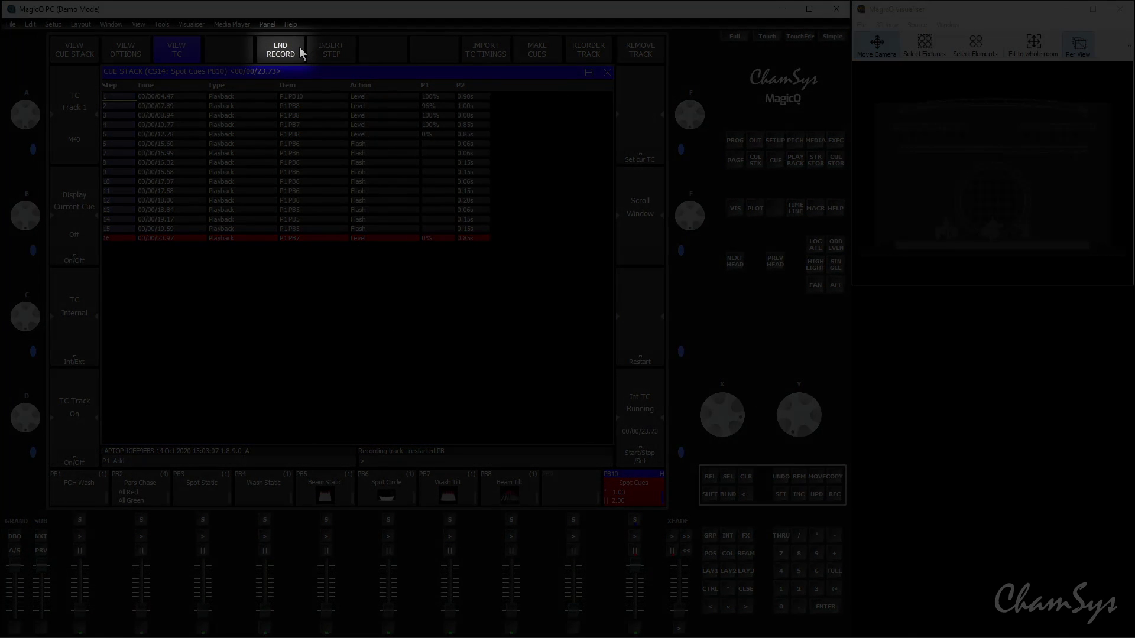
click(280, 49)
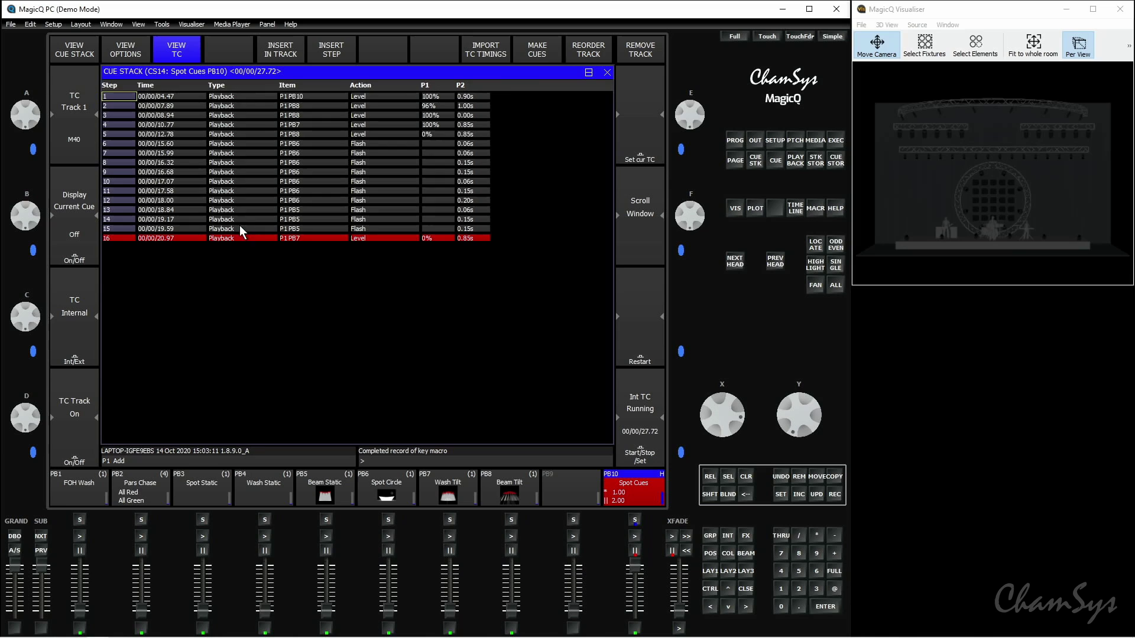
drag(635, 566, 637, 616)
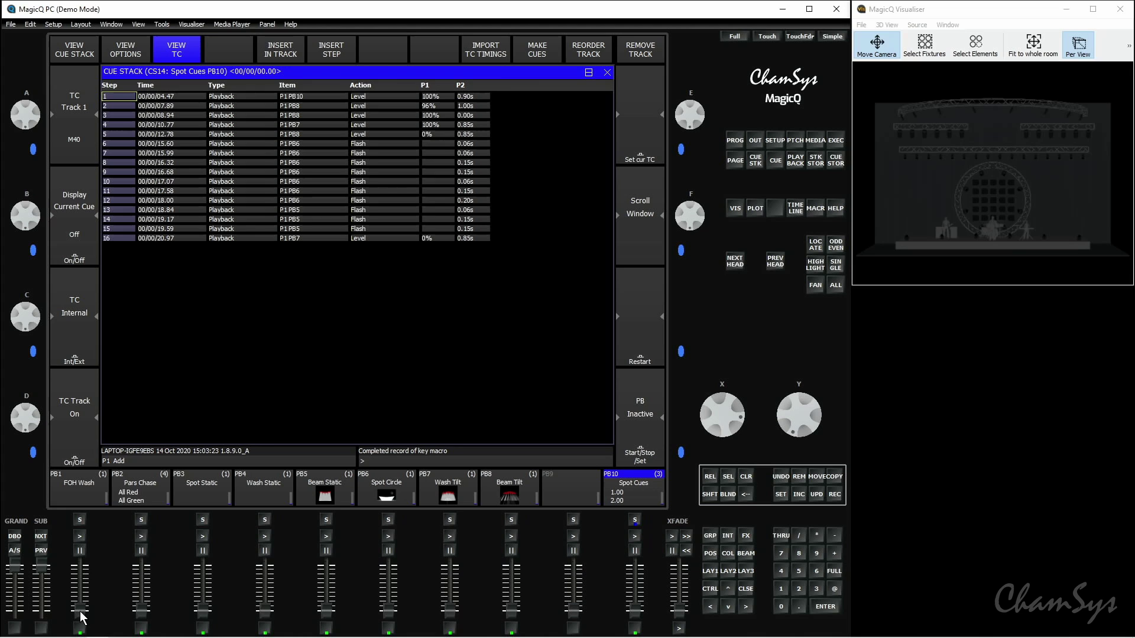
Open the macro window to check which macro stores the recorded Spot Cues track.
mouse_move(83, 612)
mouse_down()
mouse_move(83, 576)
mouse_move(83, 612)
mouse_up()
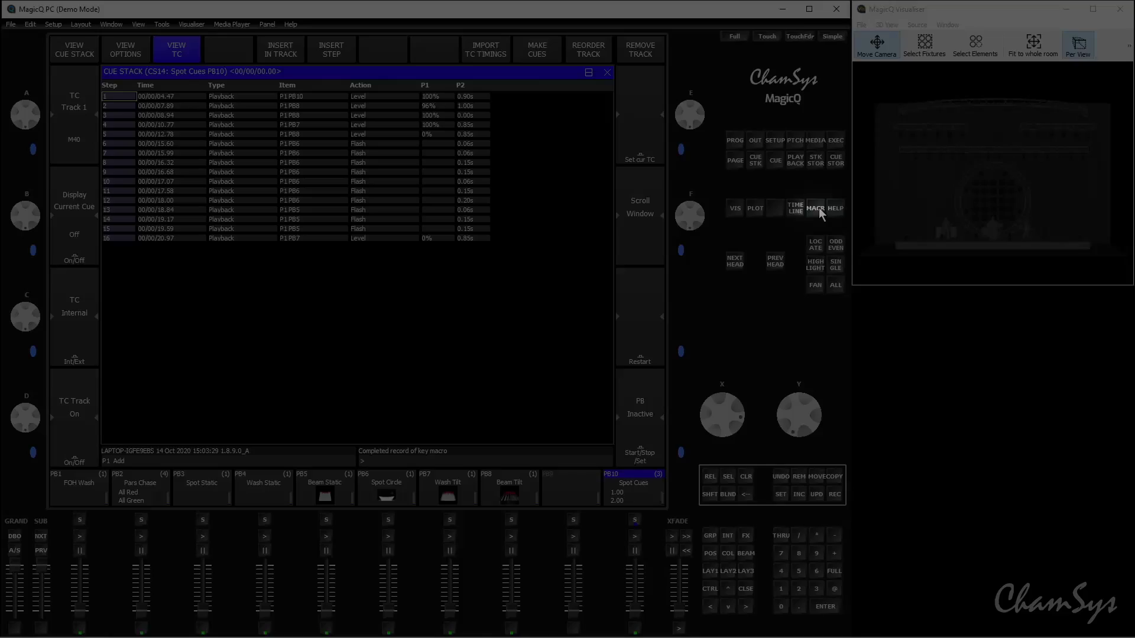
click(811, 212)
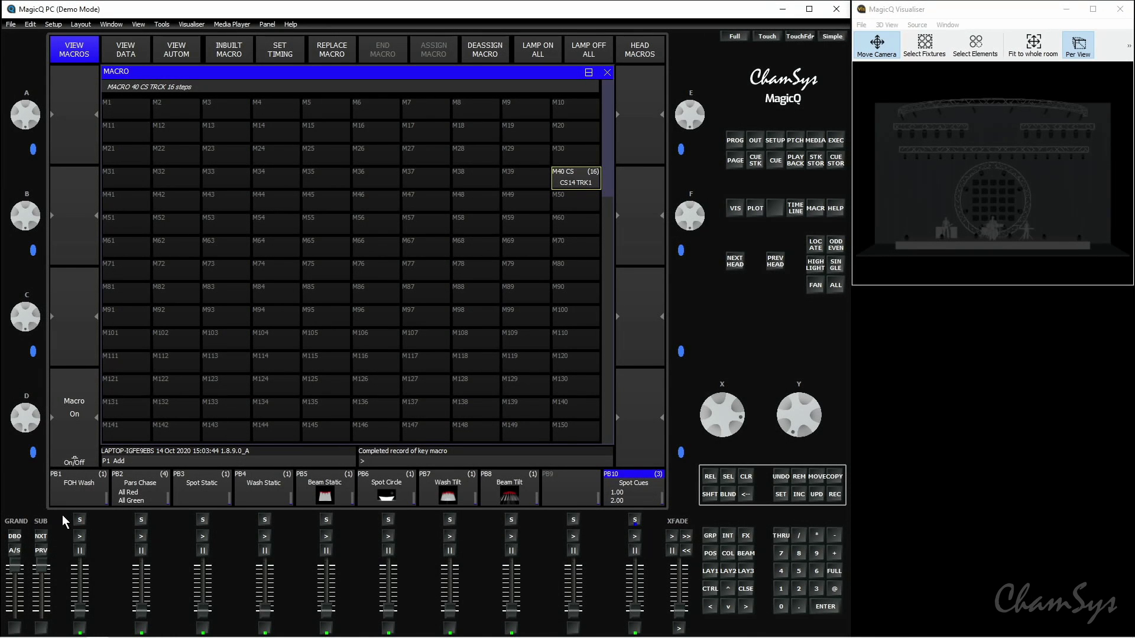
Set the macro of the FOH Wash cue on PB1 to b40 and raise PB1 to test it.
click(83, 491)
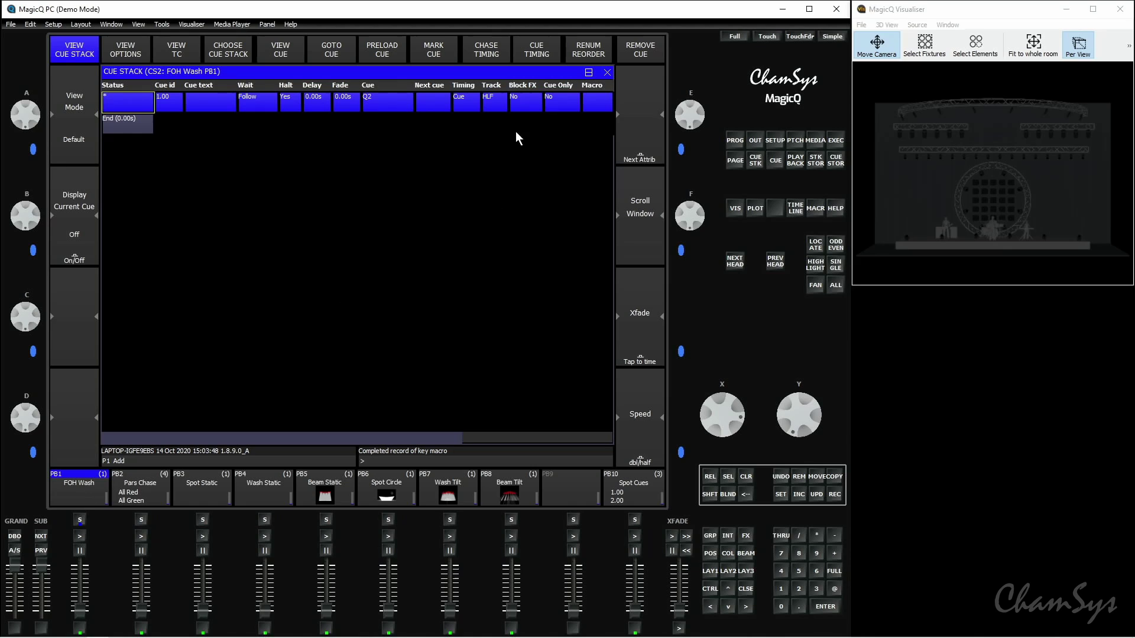
key(Right)
key(Right)
key(Right)
key(Right)
key(Right)
key(Right)
key(Right)
key(Right)
key(Right)
key(Right)
key(Right)
key(Right)
key(Right)
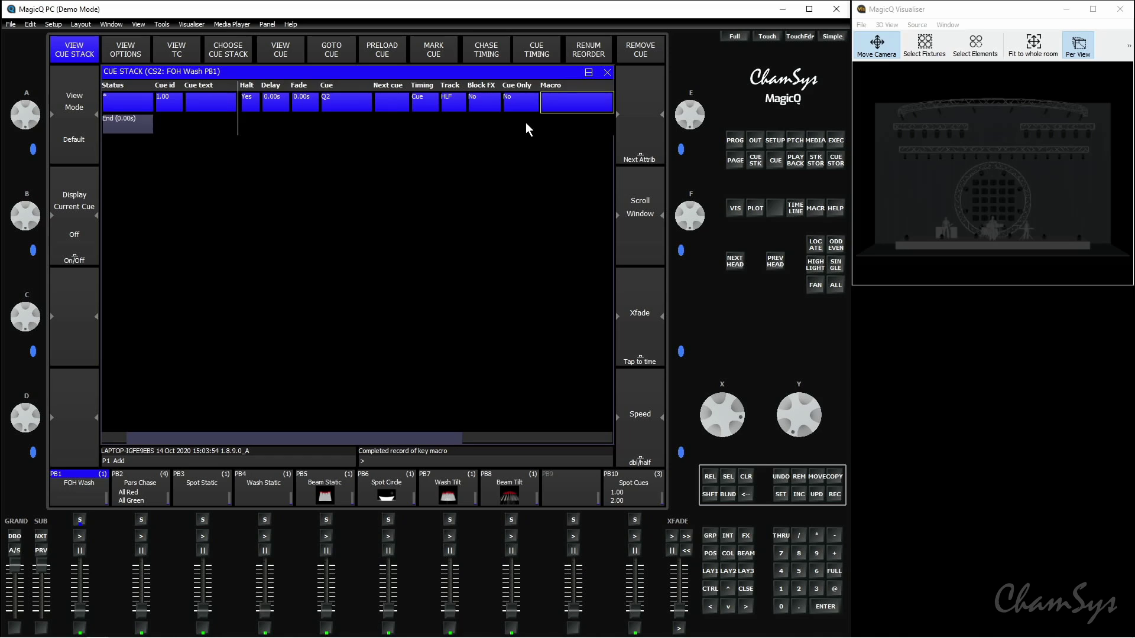
text(b)
key(Return)
drag(79, 613, 83, 594)
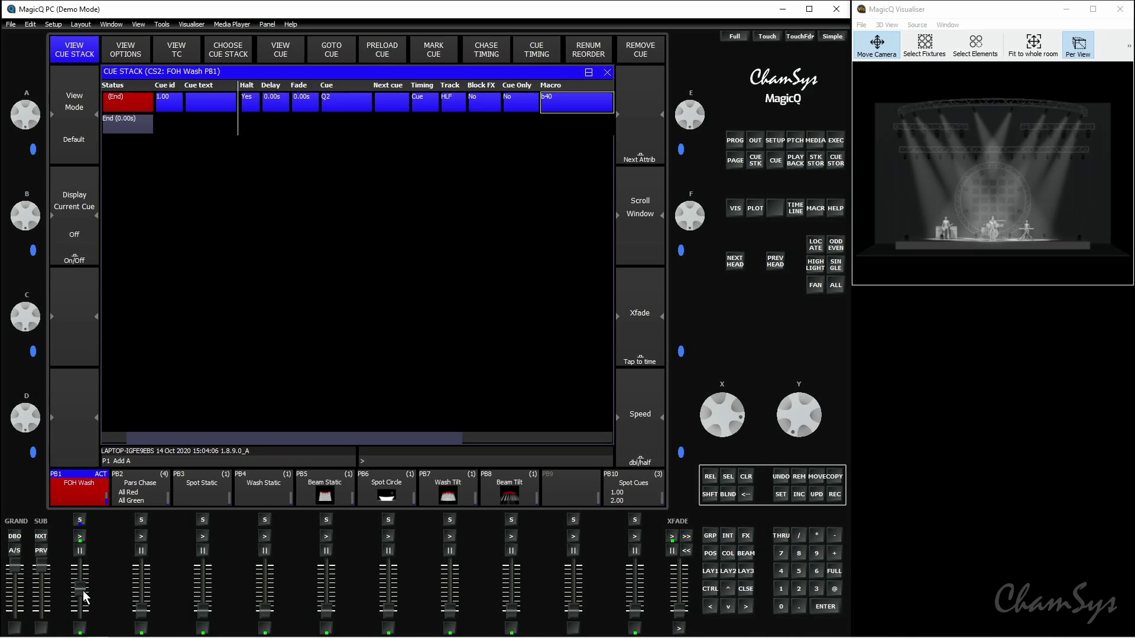